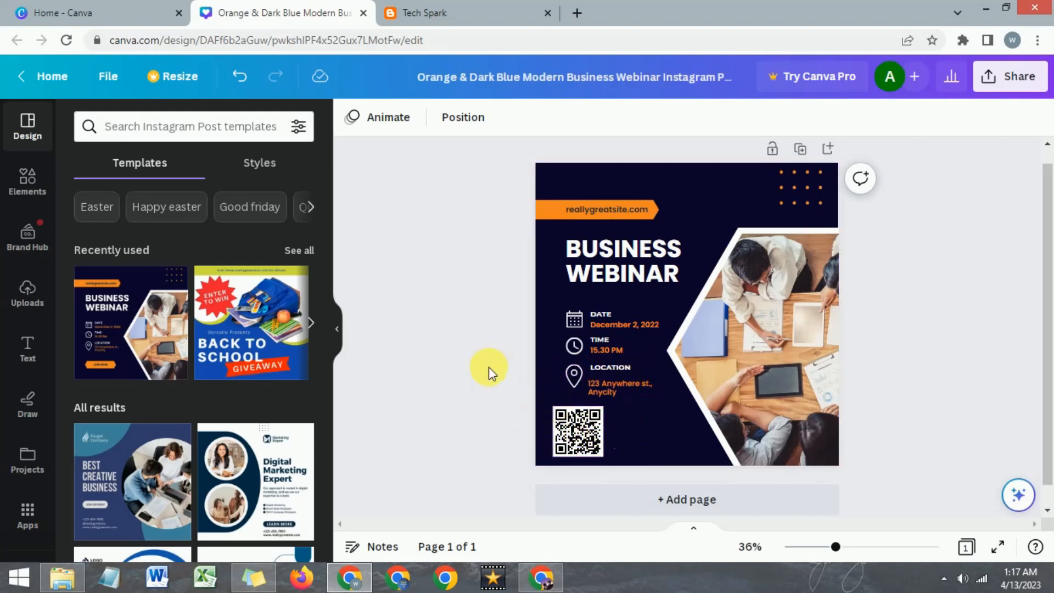
Step: Move the QR code slightly to the right along the lower part of the Business Webinar poster
scroll(519, 285, "up", 1)
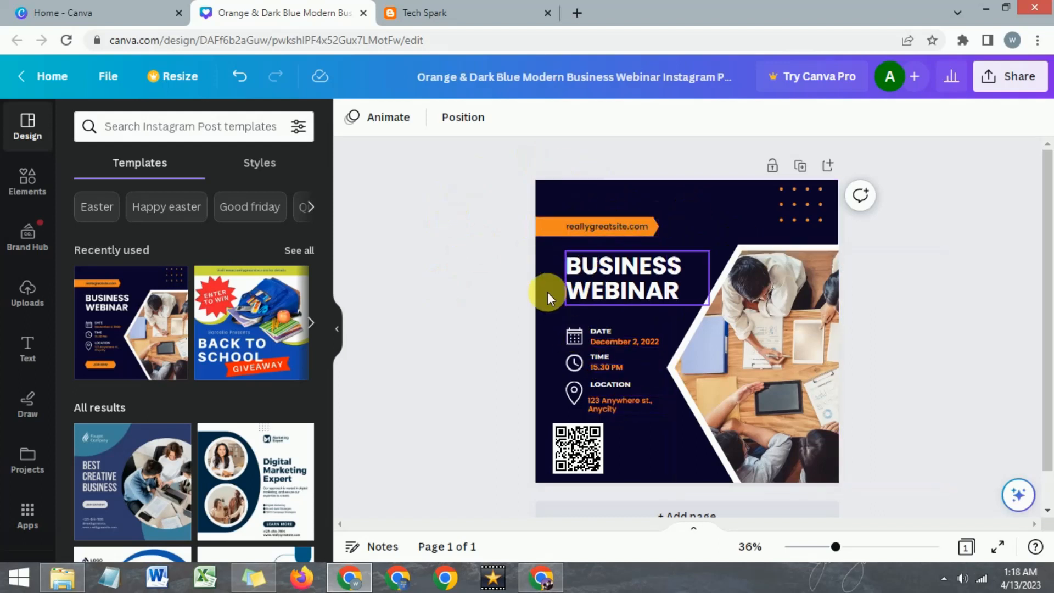
mouse_move(597, 455)
left_mouse_down()
mouse_move(623, 447)
mouse_move(574, 453)
mouse_move(628, 465)
mouse_move(598, 463)
left_mouse_up()
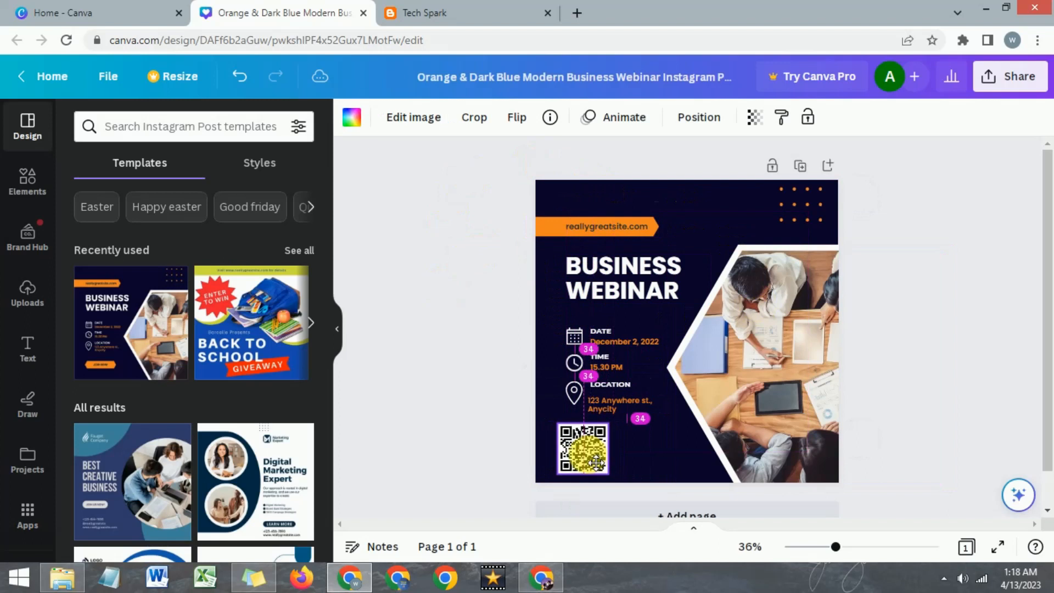
left_click(472, 287)
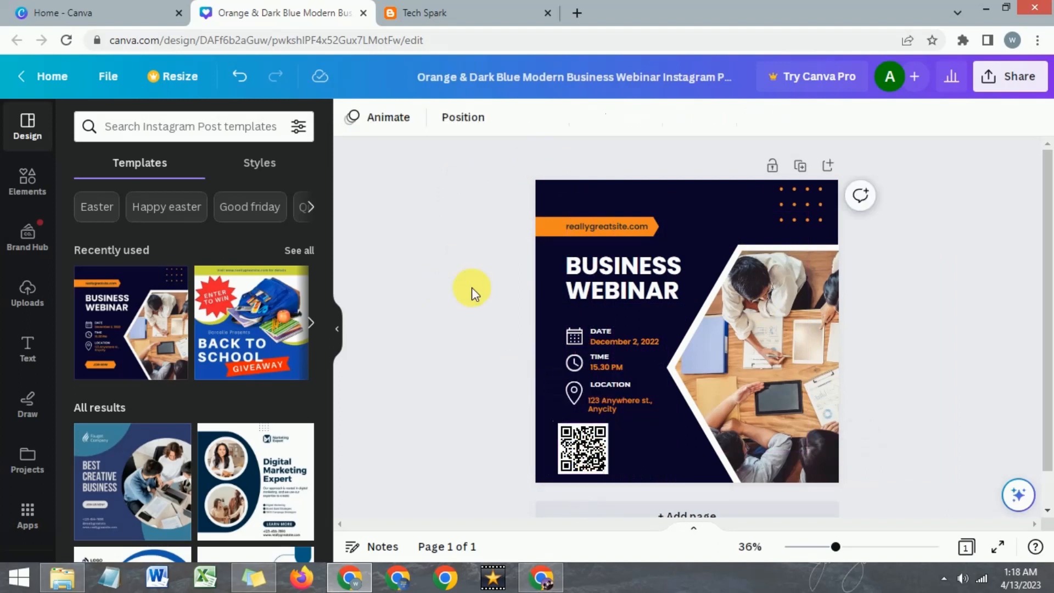
Step: Search the Canva home page's templates for "instagram post (square)"
left_click(118, 6)
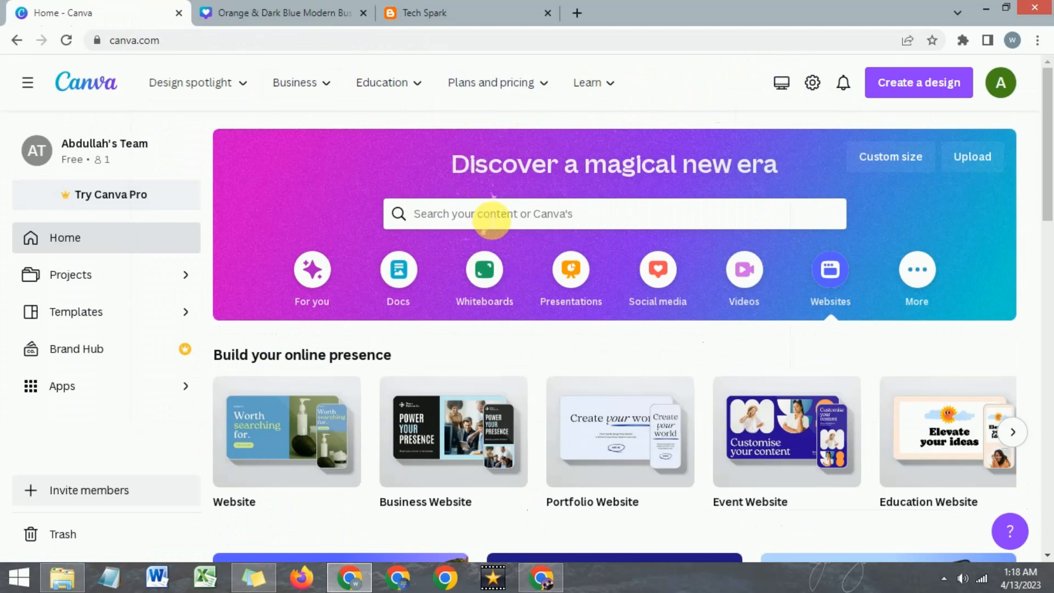
left_click(492, 218)
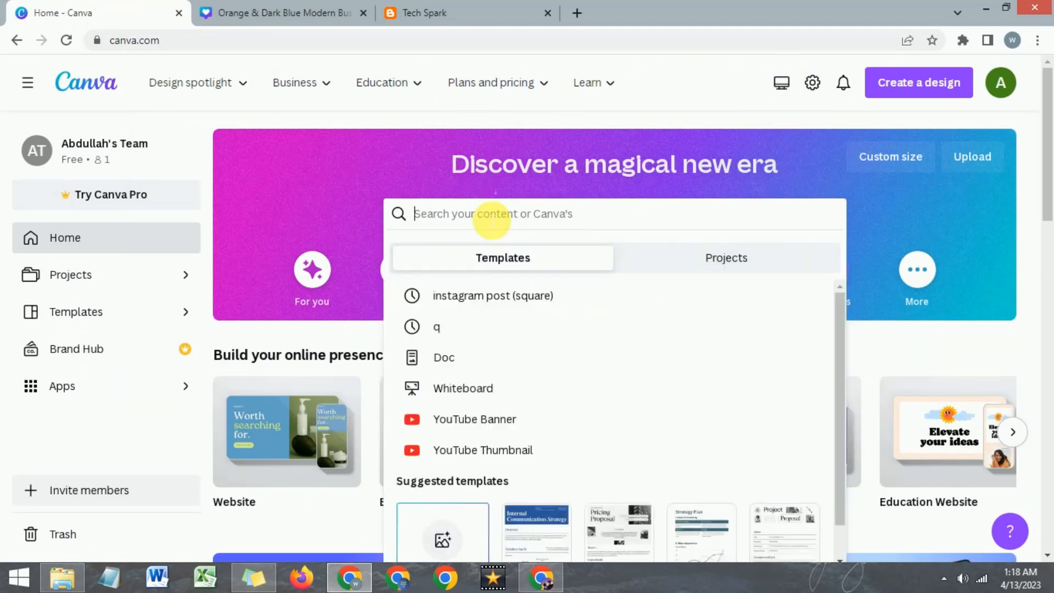
type("in")
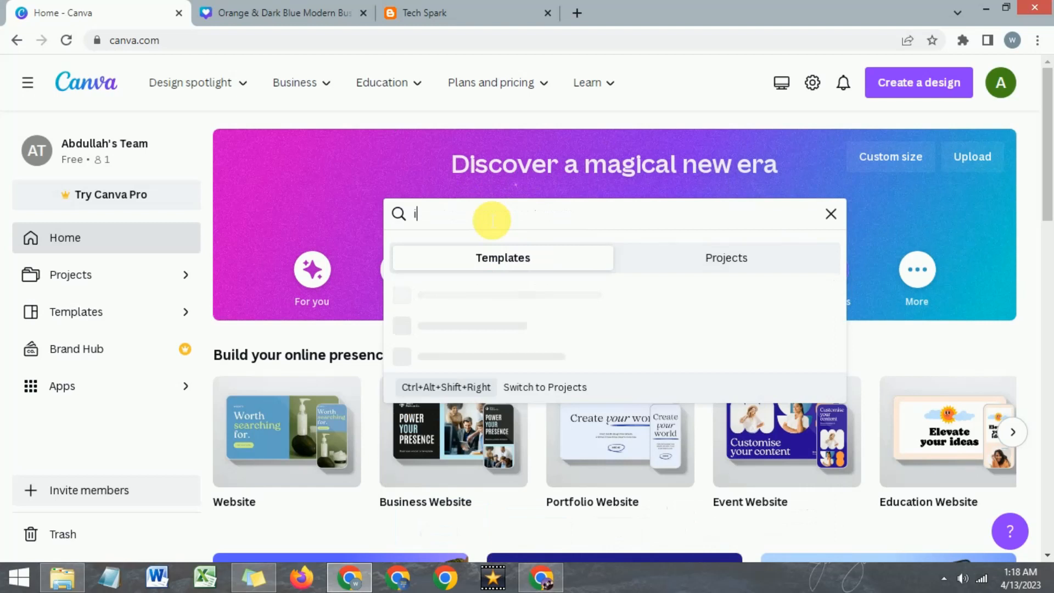
key("BackSpace")
key("BackSpace")
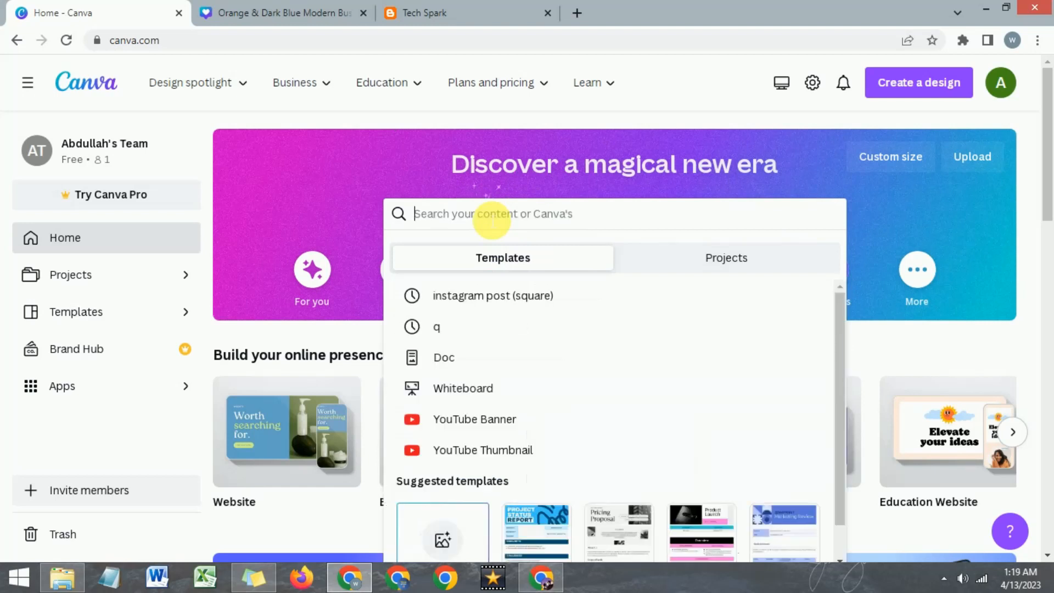
left_click(490, 296)
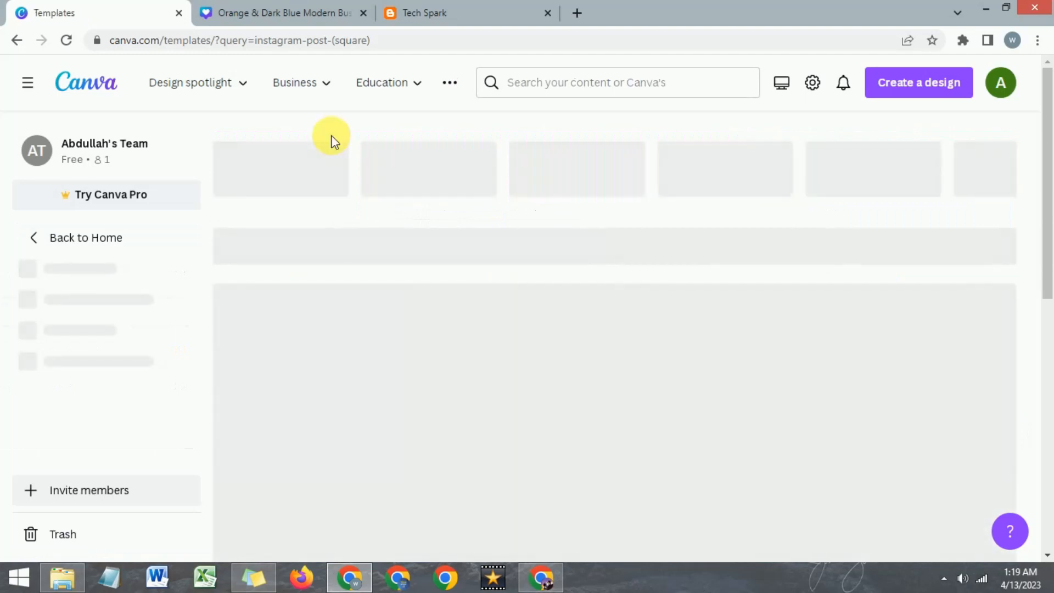
scroll(654, 213, "down", 2)
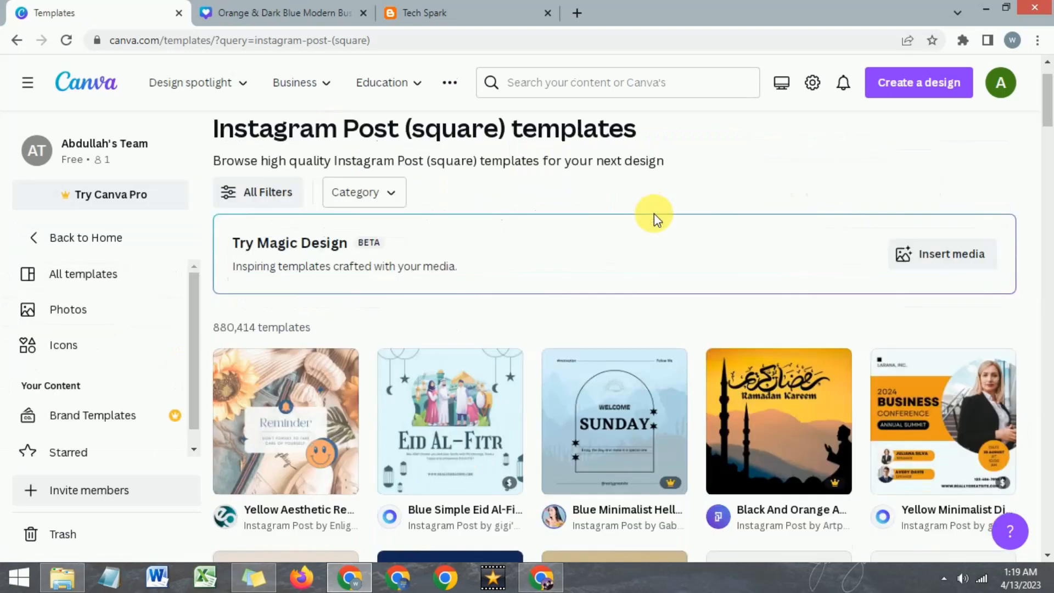
Step: Close the Business Webinar design and open the Blue Modern We Are Hiring Instagram Post Square template for editing
left_click(363, 12)
scroll(690, 278, "down", 3)
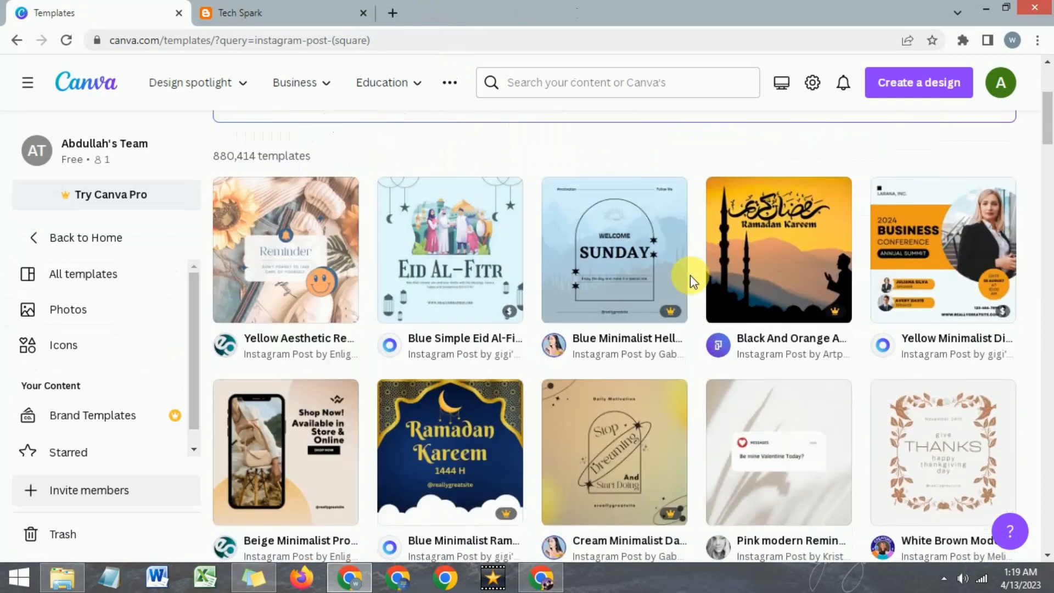
scroll(690, 274, "down", 3)
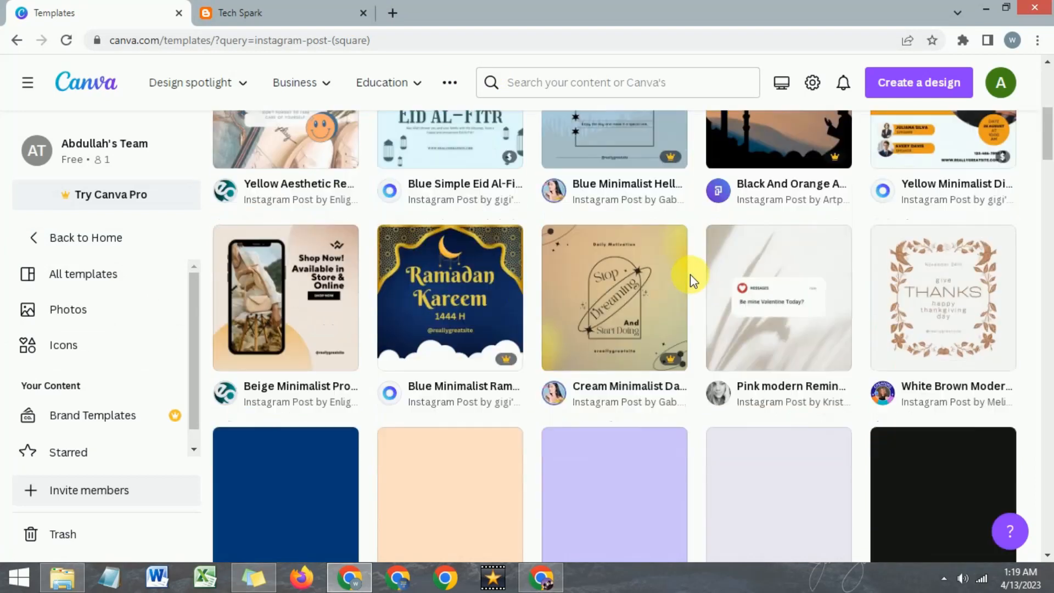
left_click(324, 281)
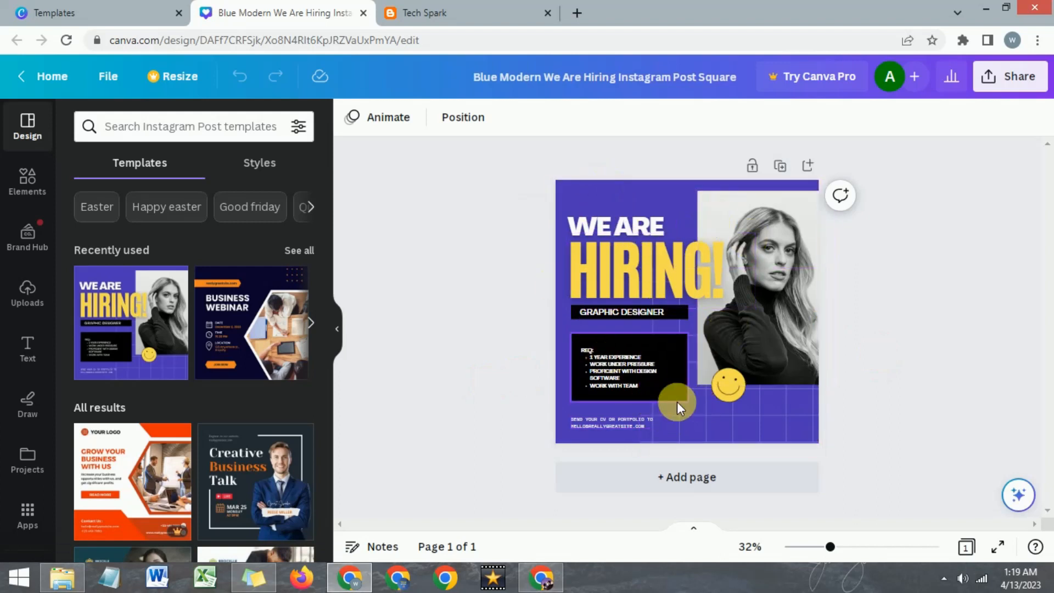
Step: Shift the grouped black requirements box slightly up and to the left on the hiring poster
left_click(696, 413)
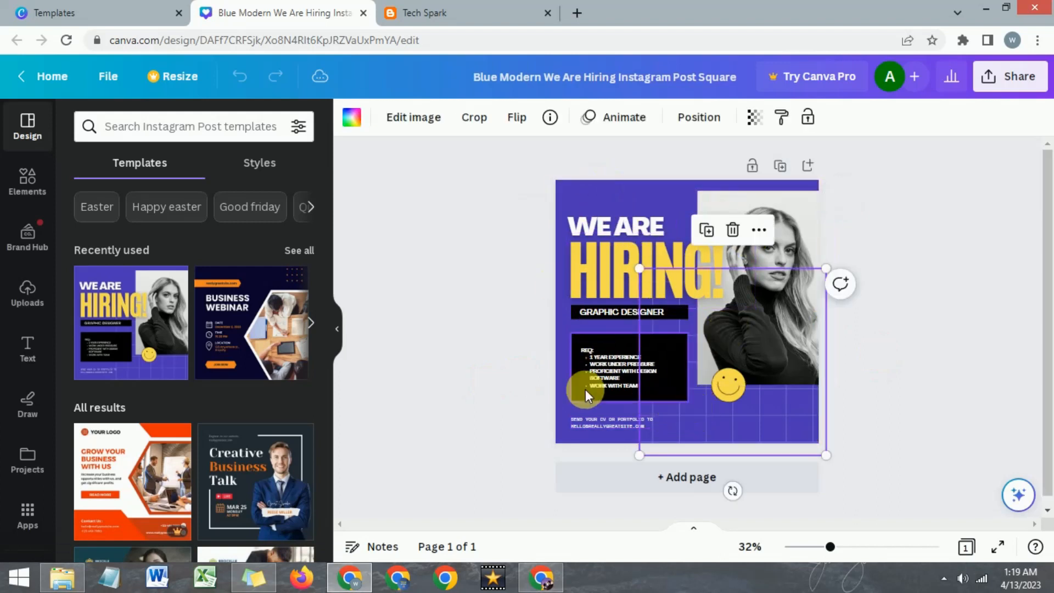
left_click(507, 379)
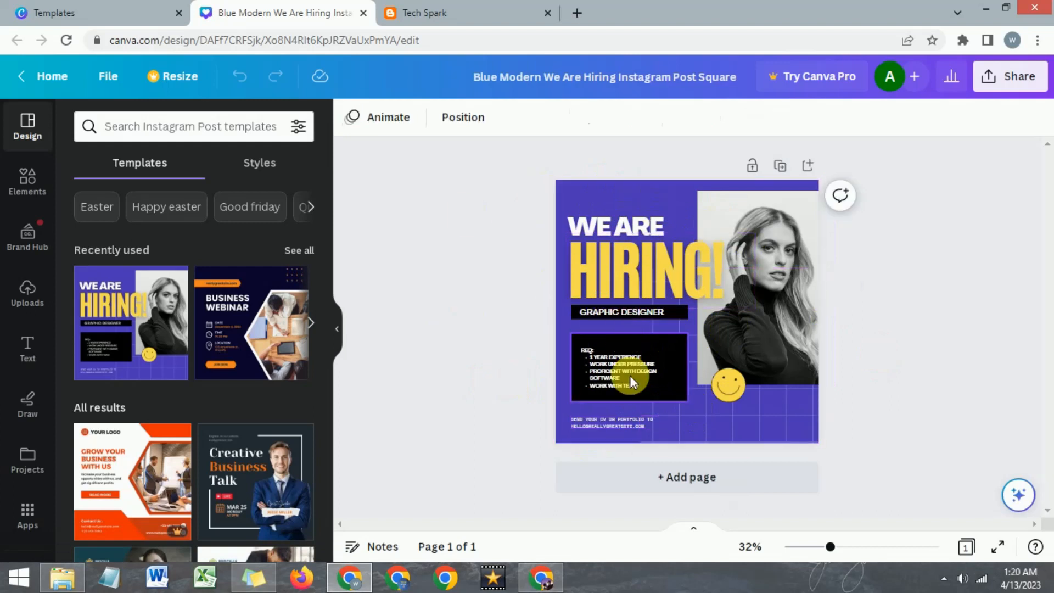
left_click_drag(636, 382, 634, 378)
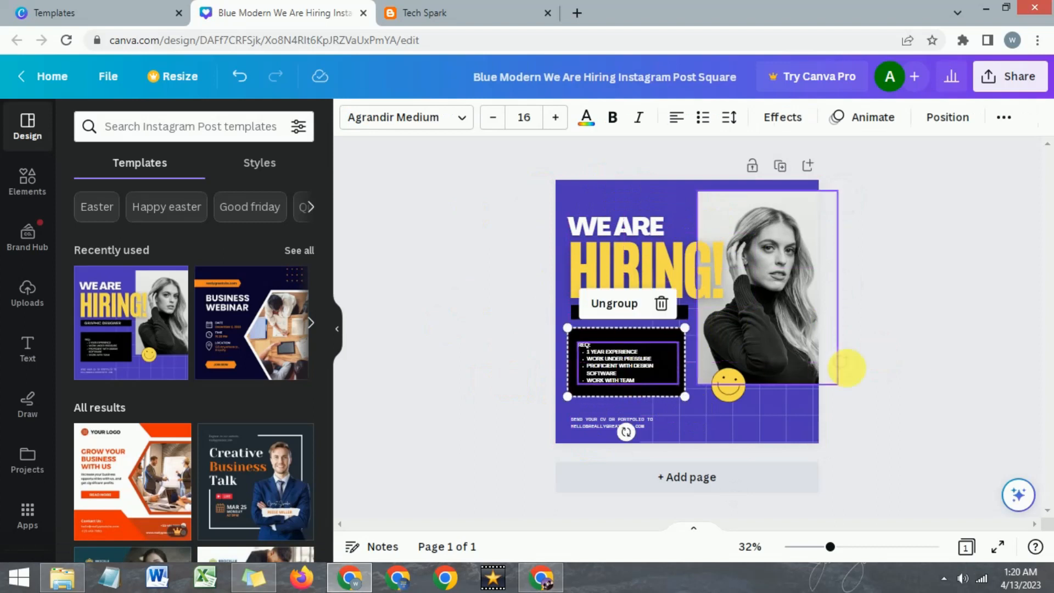
left_click(919, 366)
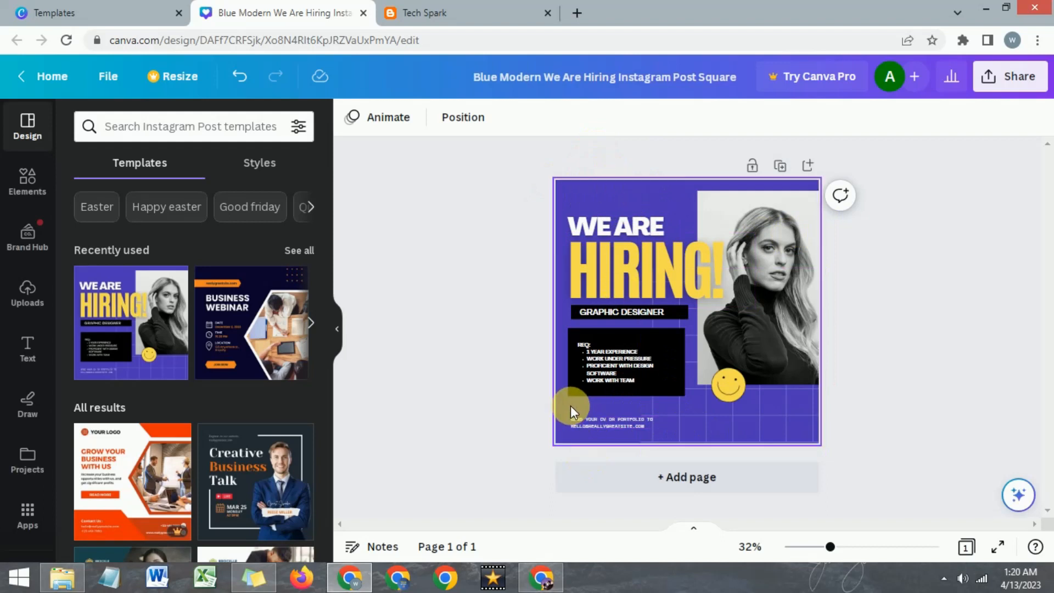
left_click(587, 408)
left_click(460, 312)
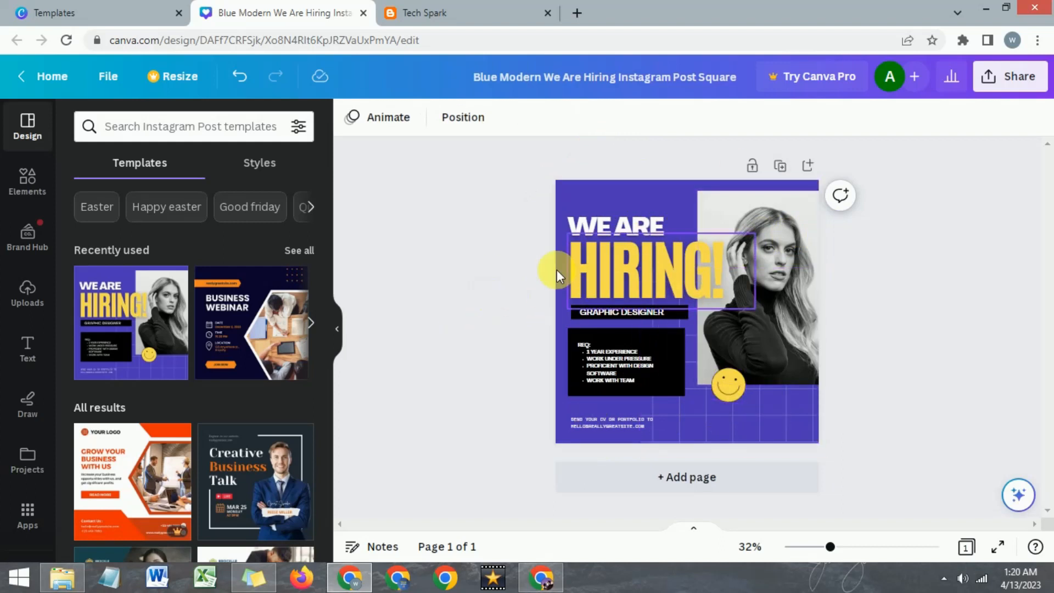
Step: Search the elements for "QR CODE" and open Canva's QR Code app
left_click(27, 181)
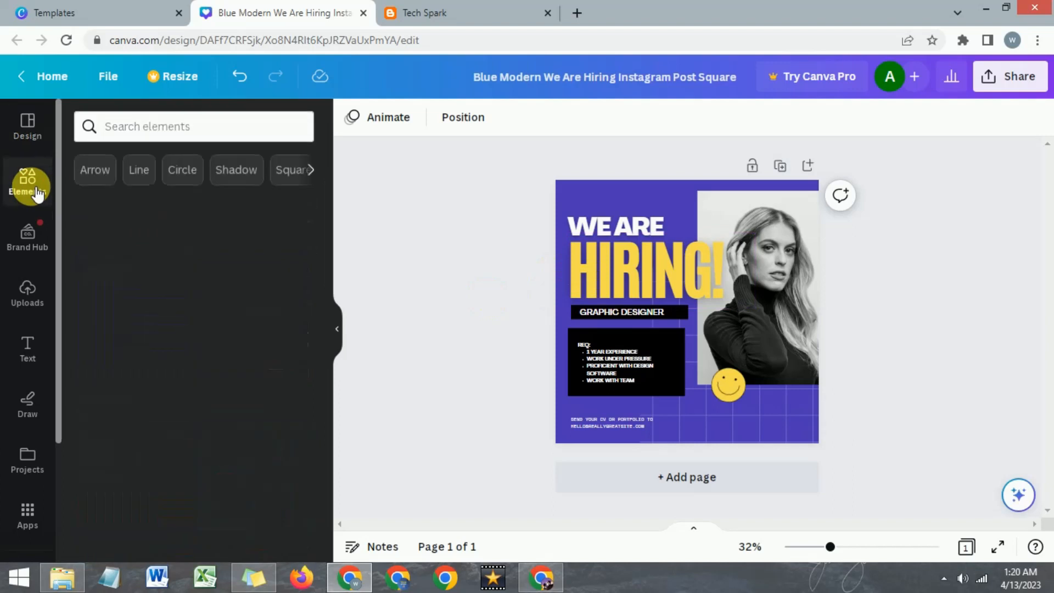
left_click(171, 131)
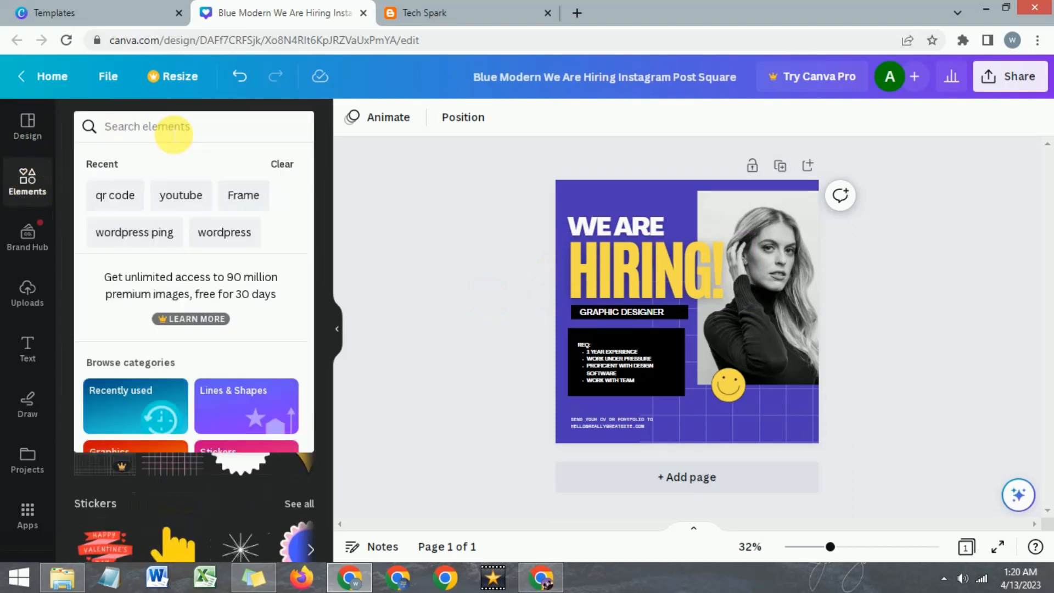
type("QR")
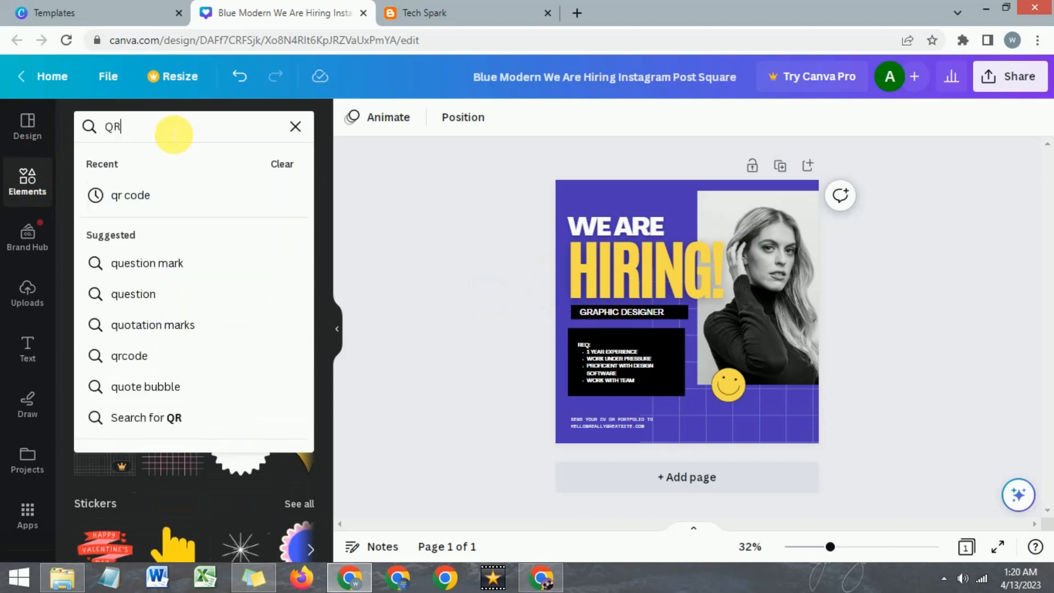
type(" CODE")
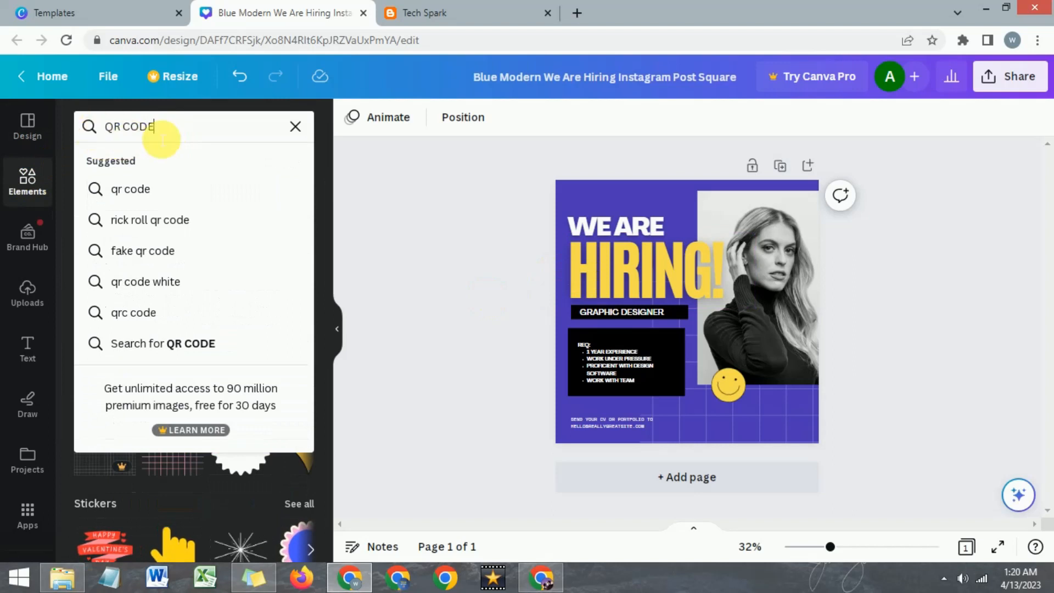
key("Return")
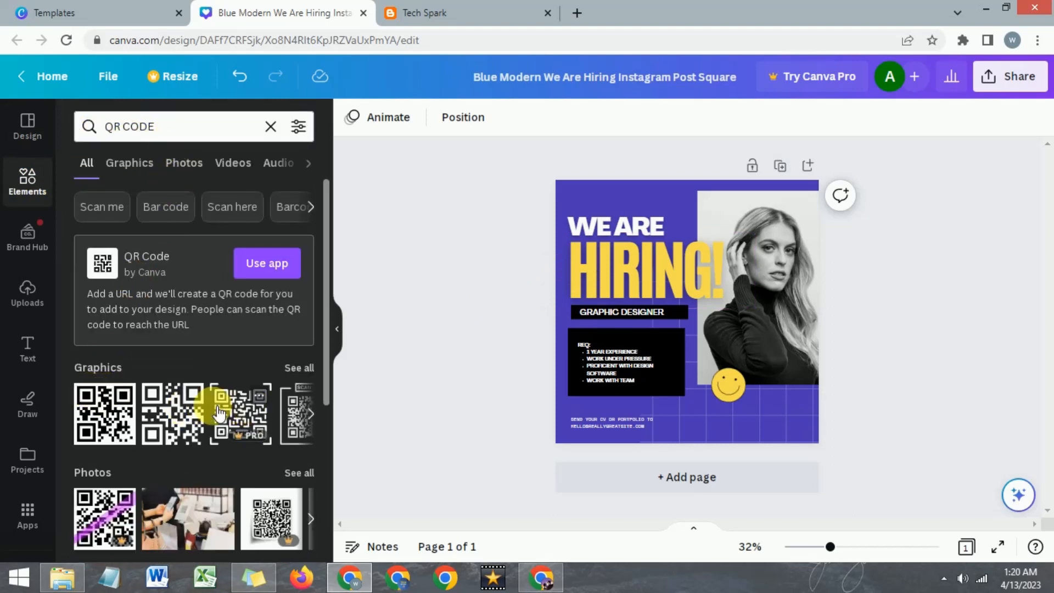
left_click(265, 268)
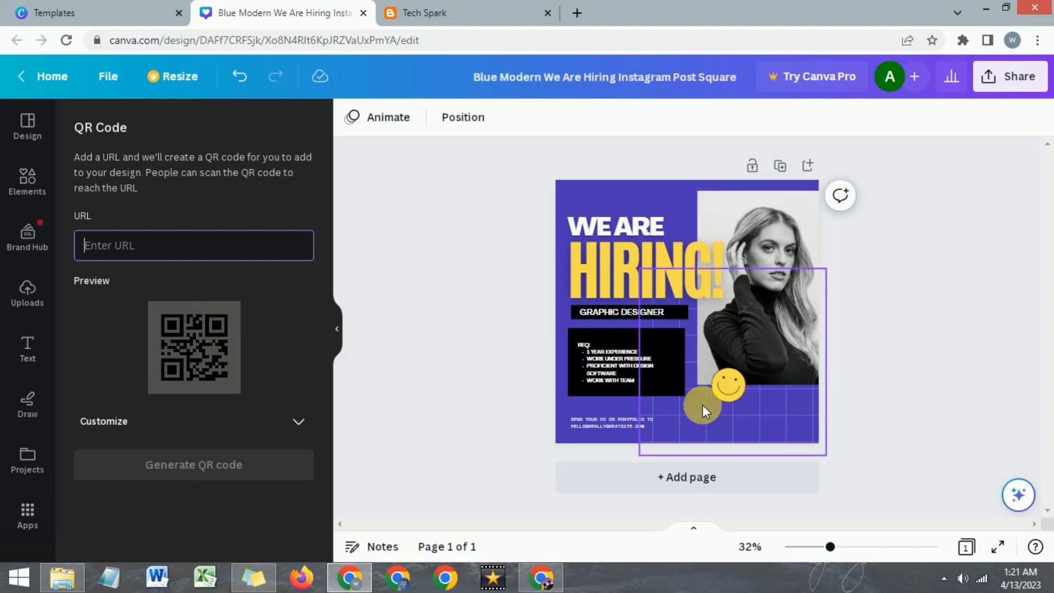
left_click(196, 257)
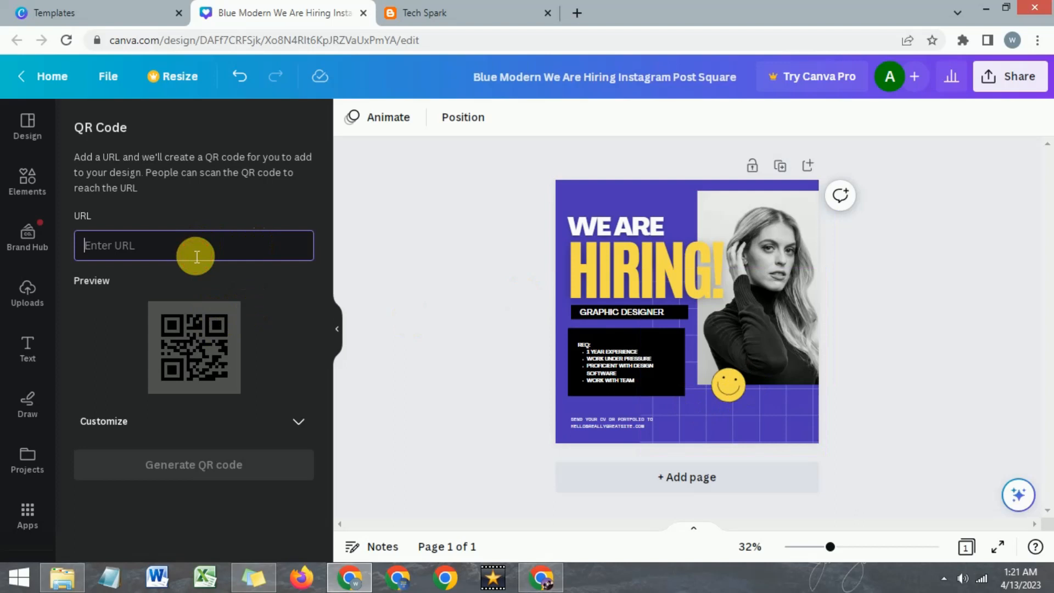
left_click(427, 7)
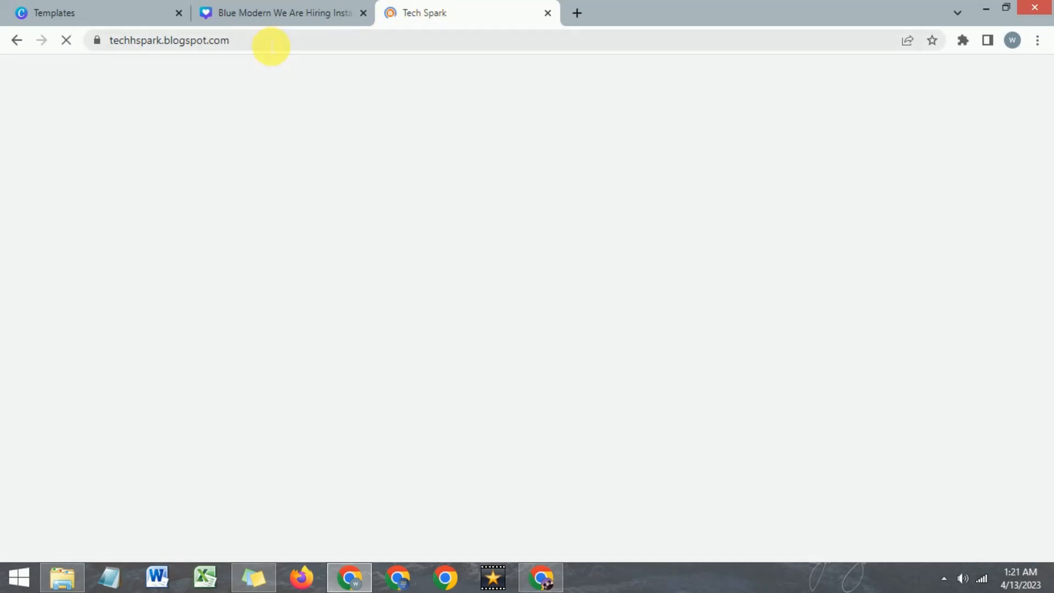
left_click(271, 42)
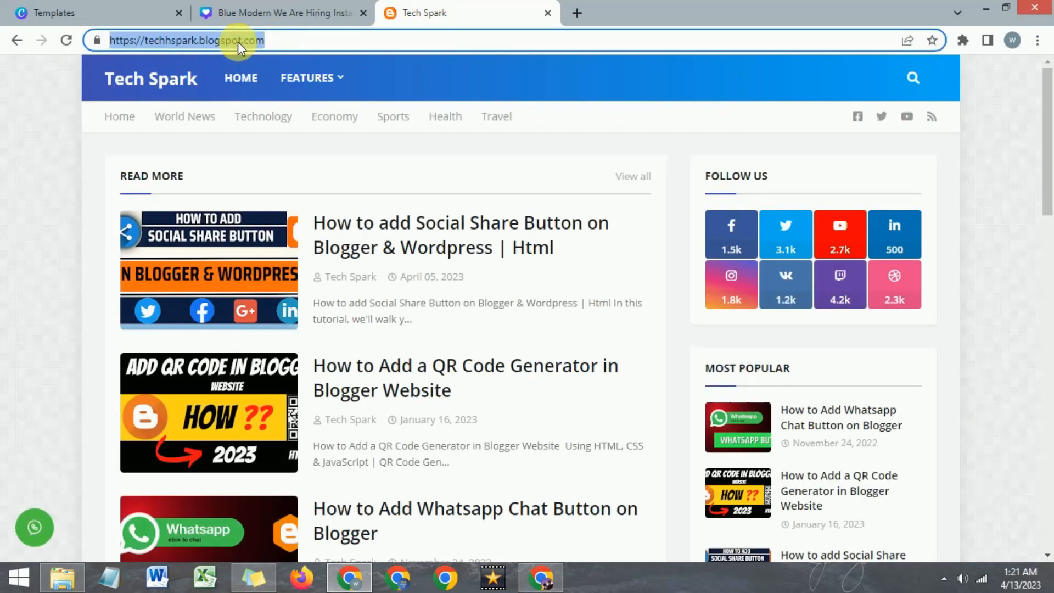
right_click(238, 43)
left_click(274, 127)
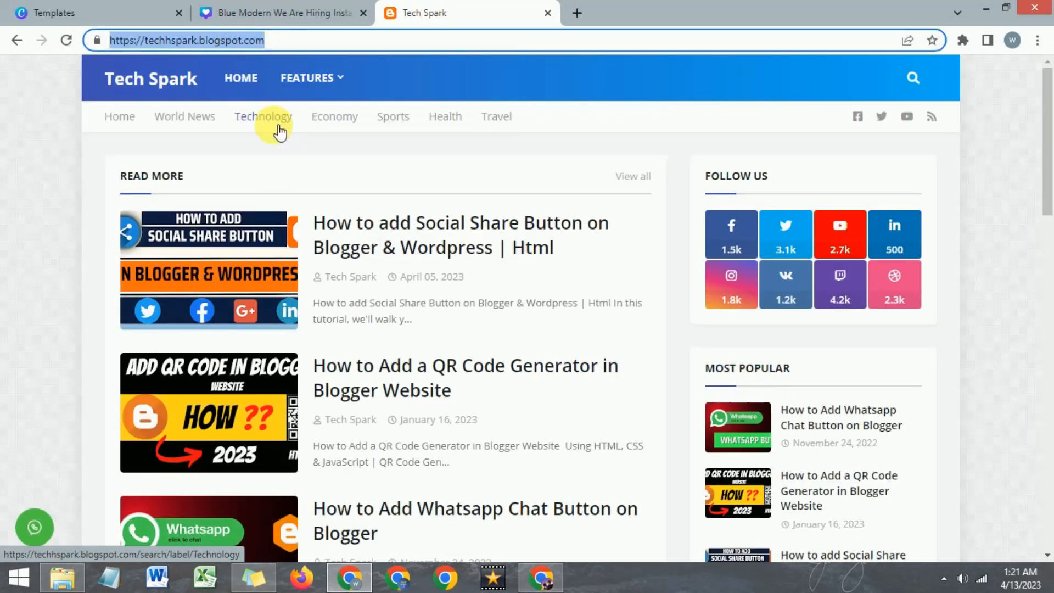
left_click(313, 11)
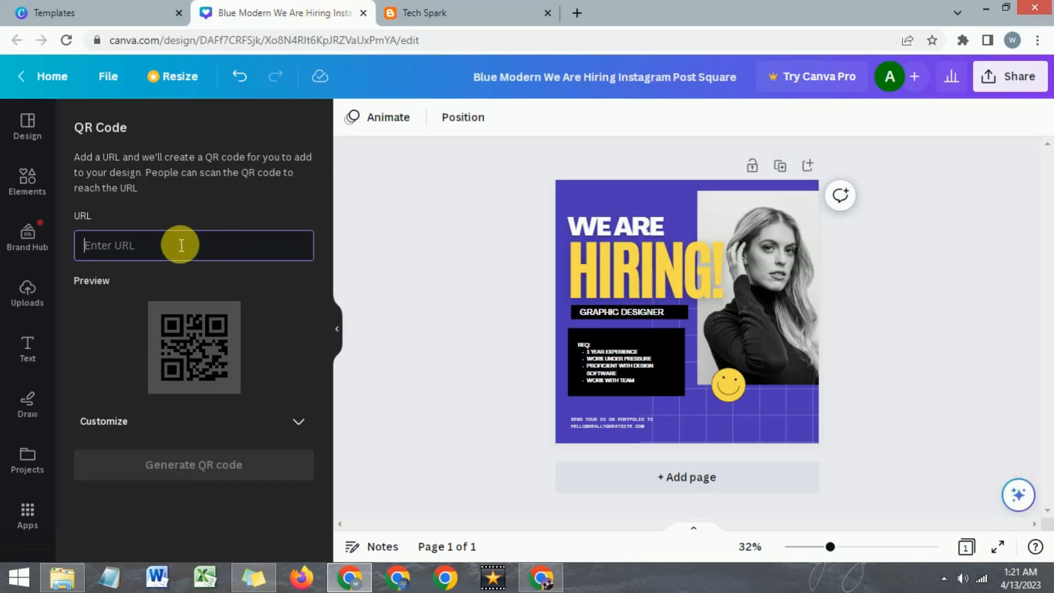
right_click(176, 250)
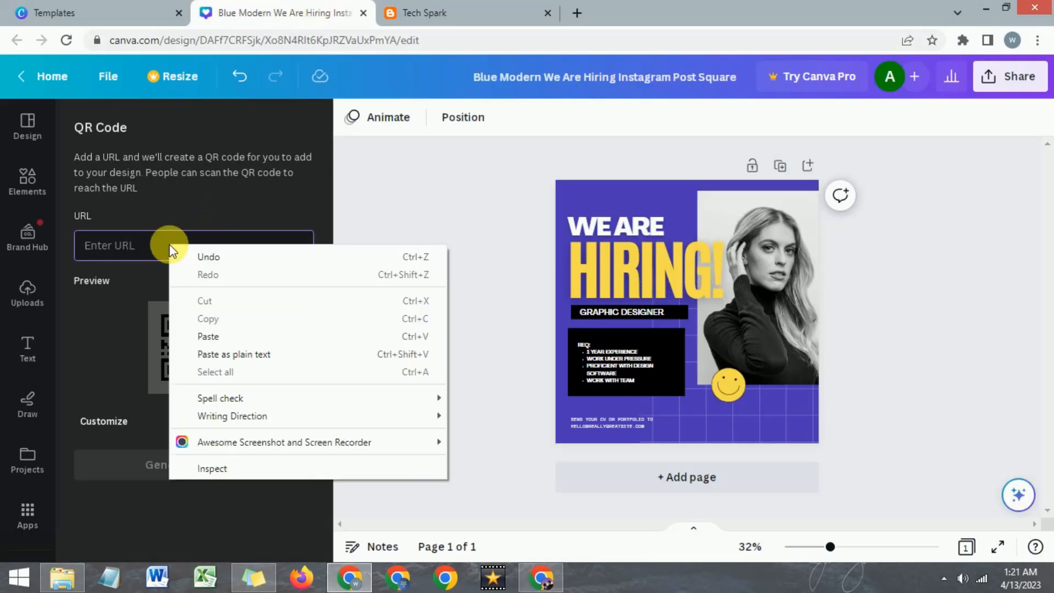
left_click(206, 336)
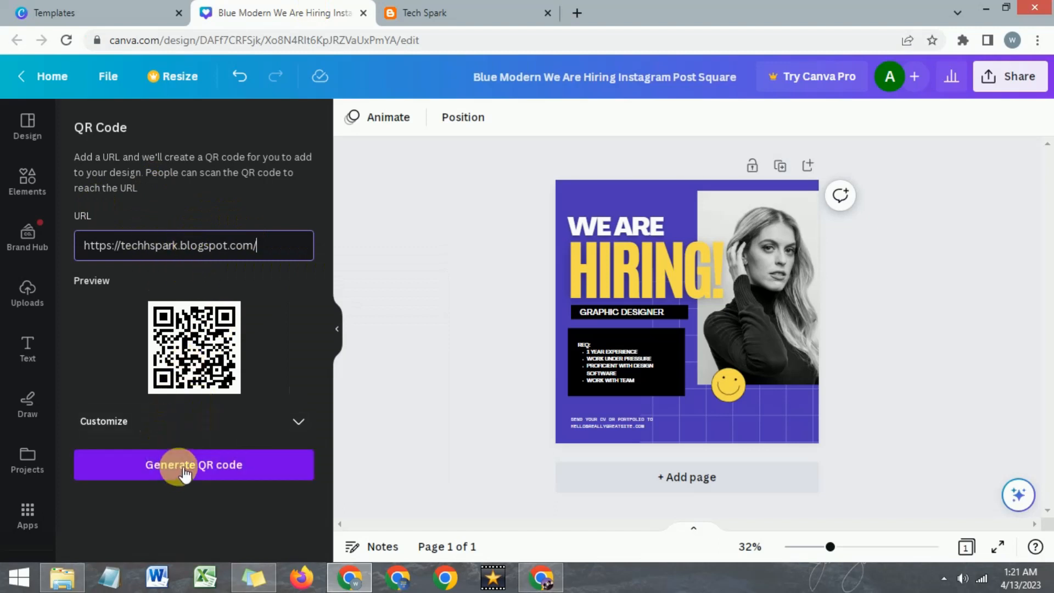
Step: Check the QR code's customization options and generate the code onto the poster with the default colors and margin
left_click(302, 427)
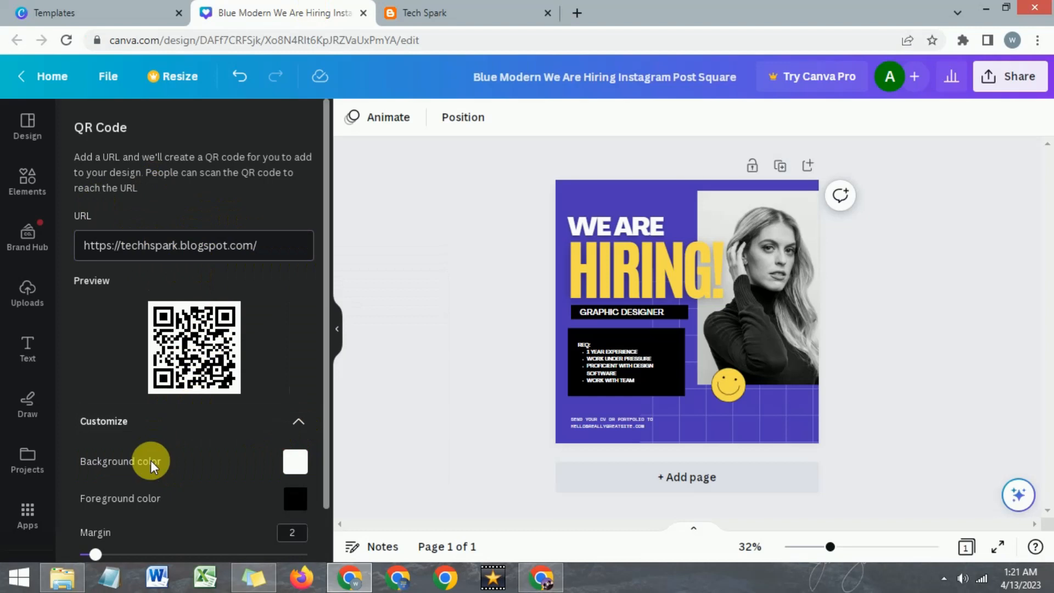
left_click(301, 425)
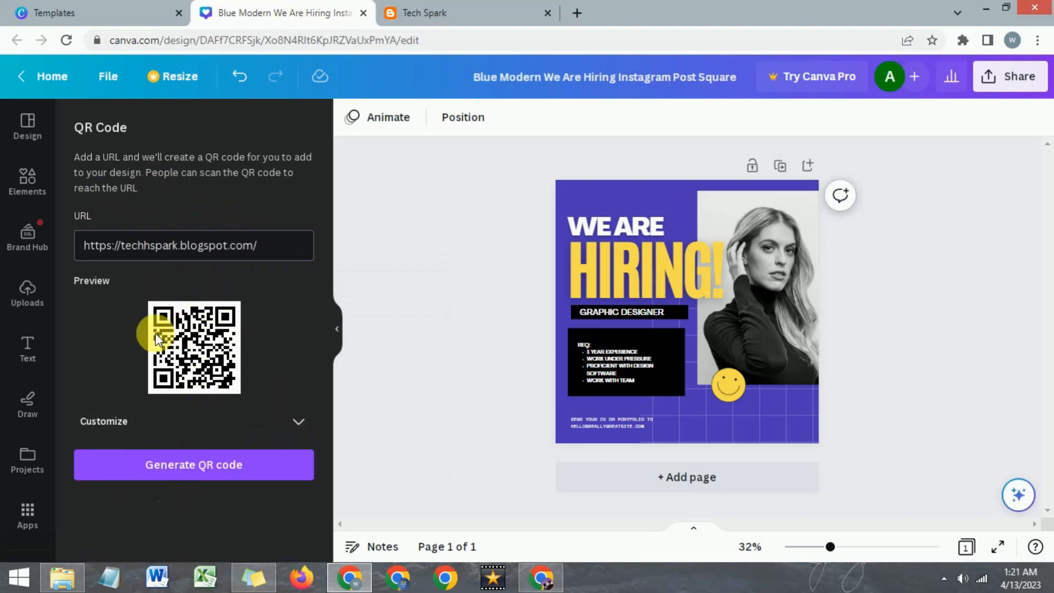
left_click(181, 468)
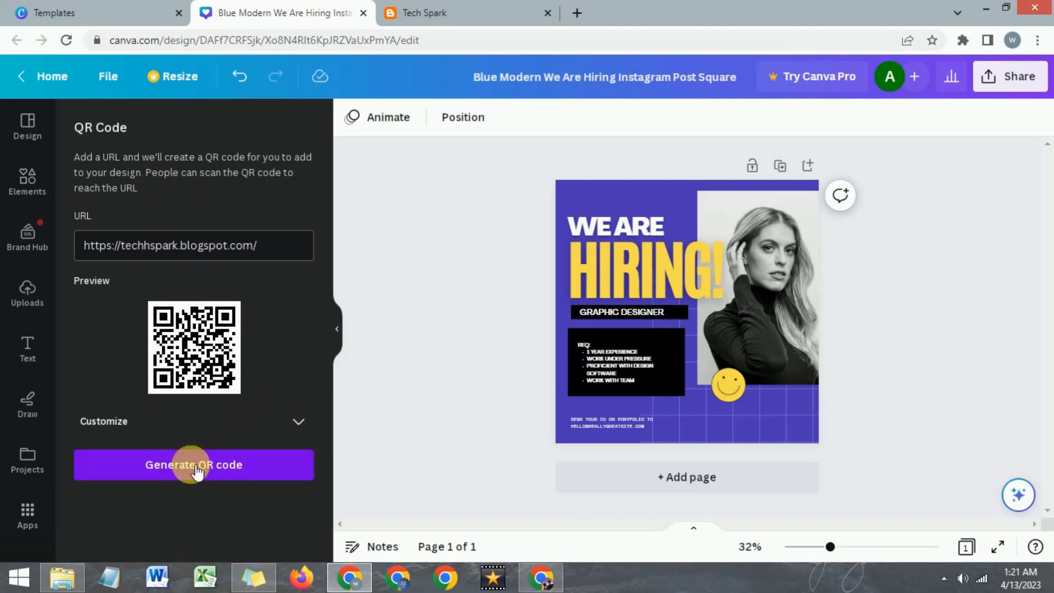
left_click(196, 471)
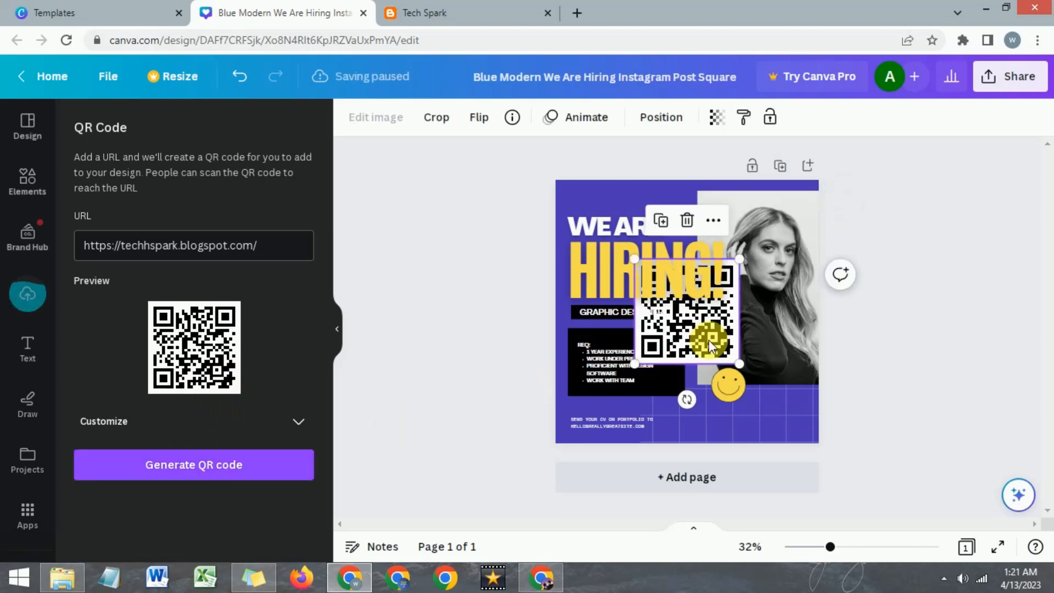
Step: Move the contact text above the WE ARE heading and shrink the QR code into the poster's lower-right corner
left_click_drag(643, 267, 665, 290)
left_click_drag(699, 355, 713, 442)
left_click_drag(635, 414, 637, 205)
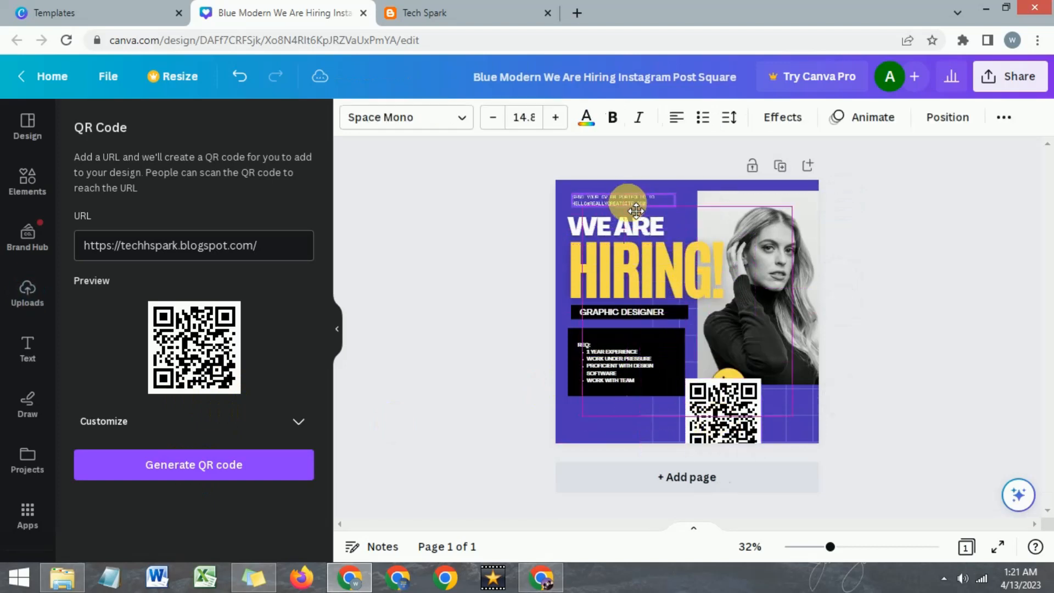
left_click(722, 404)
left_click_drag(762, 395, 796, 424)
left_click(941, 355)
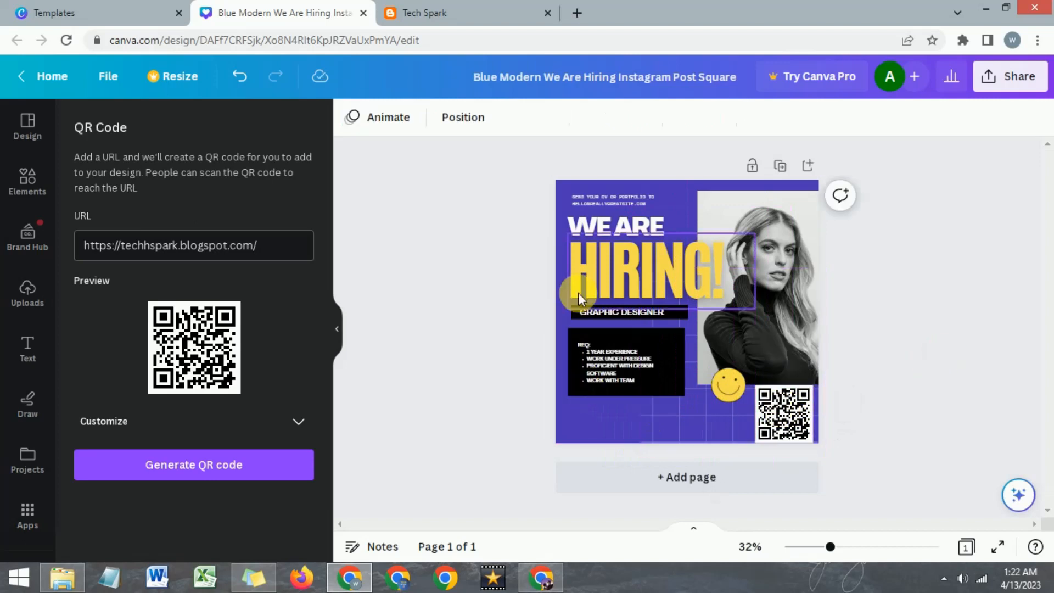
Step: Shrink the HIRING! heading to clear the photo and move the GRAPHIC DESIGNER label and requirements box up beneath it
left_click(732, 309)
left_click_drag(753, 306, 708, 289)
left_click(853, 337)
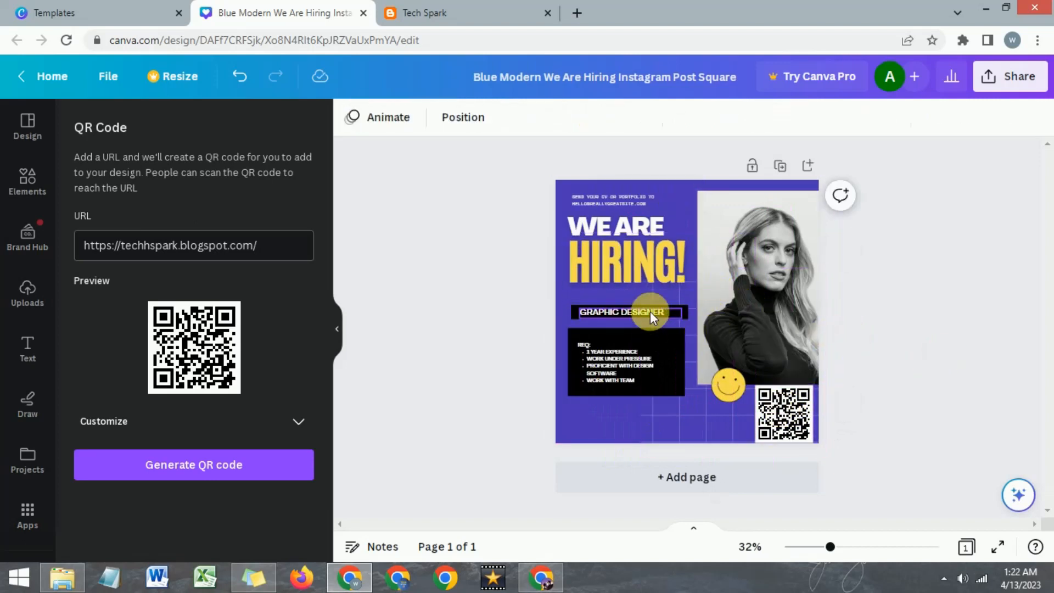
left_click(519, 312)
left_click_drag(519, 312, 614, 352)
left_click(971, 362)
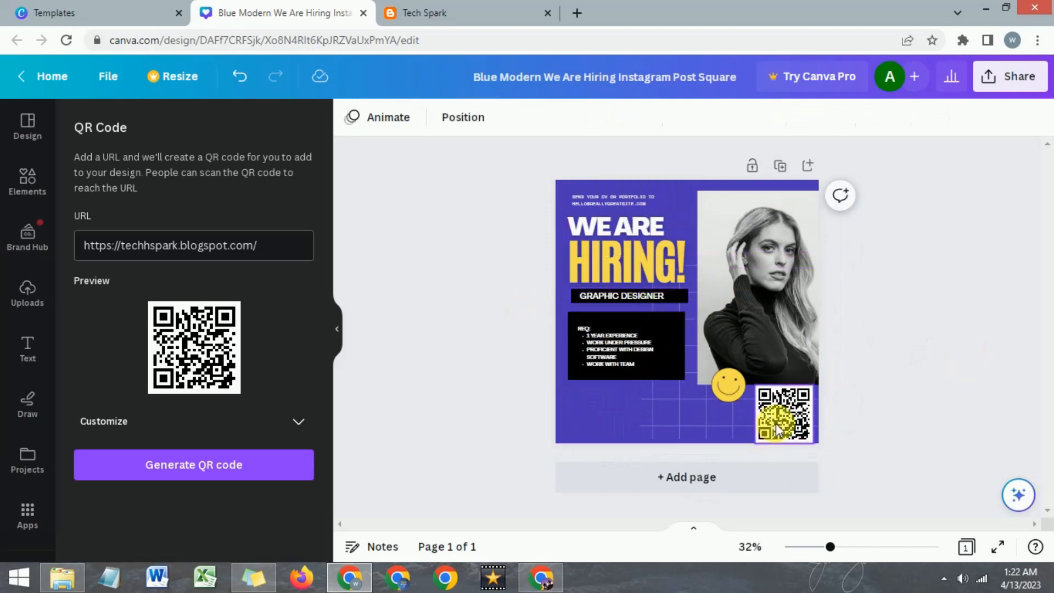
Step: Move the QR code to the poster's lower-left area below the requirements box and resize it to fill the gap
left_click_drag(756, 430, 572, 422)
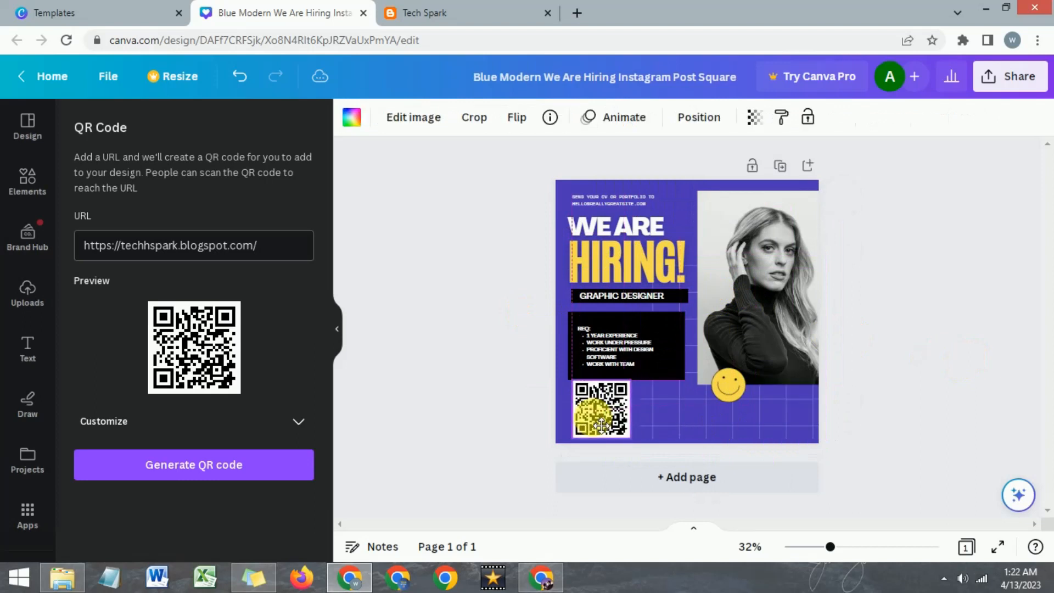
left_click_drag(630, 381, 622, 388)
left_click_drag(829, 546, 844, 546)
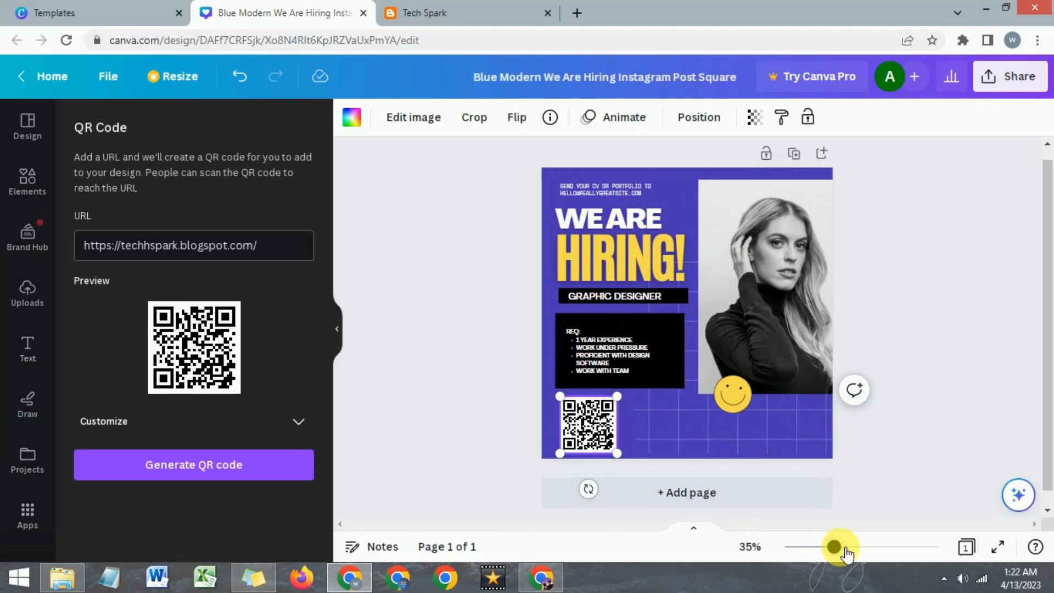
scroll(423, 364, "down", 2)
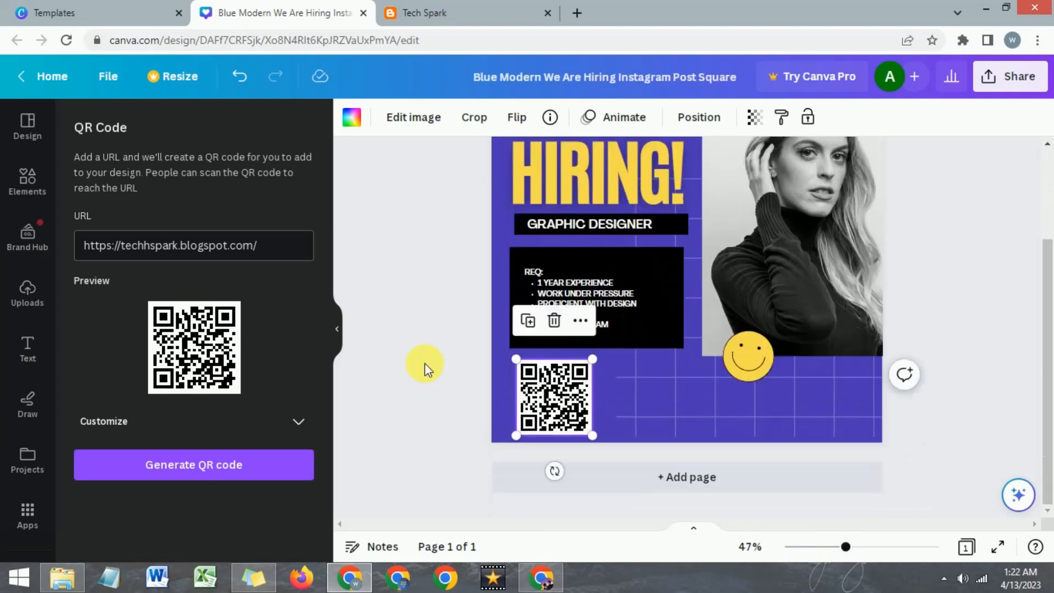
left_click_drag(515, 359, 513, 355)
left_click_drag(598, 439, 602, 442)
left_click(633, 398)
left_click(563, 399)
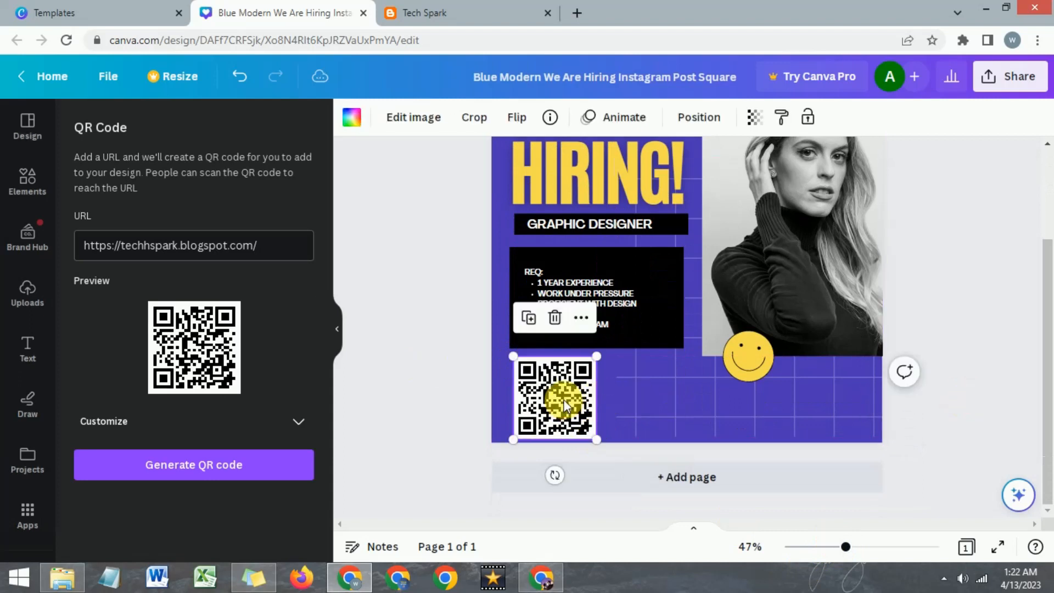
left_click(962, 403)
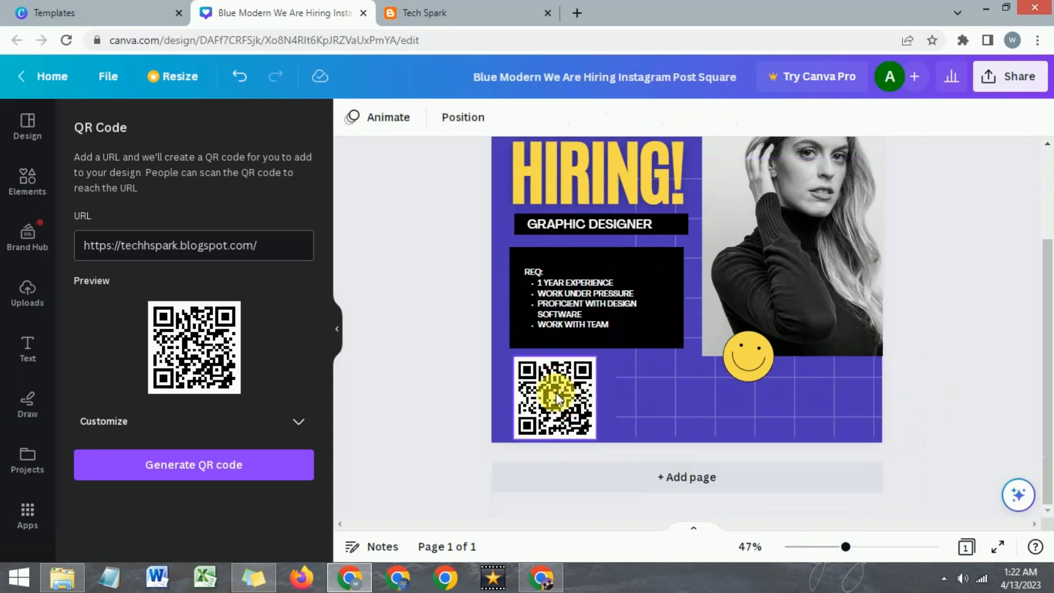
Step: Download the hiring poster as a PNG and open the downloaded image
left_click(1012, 78)
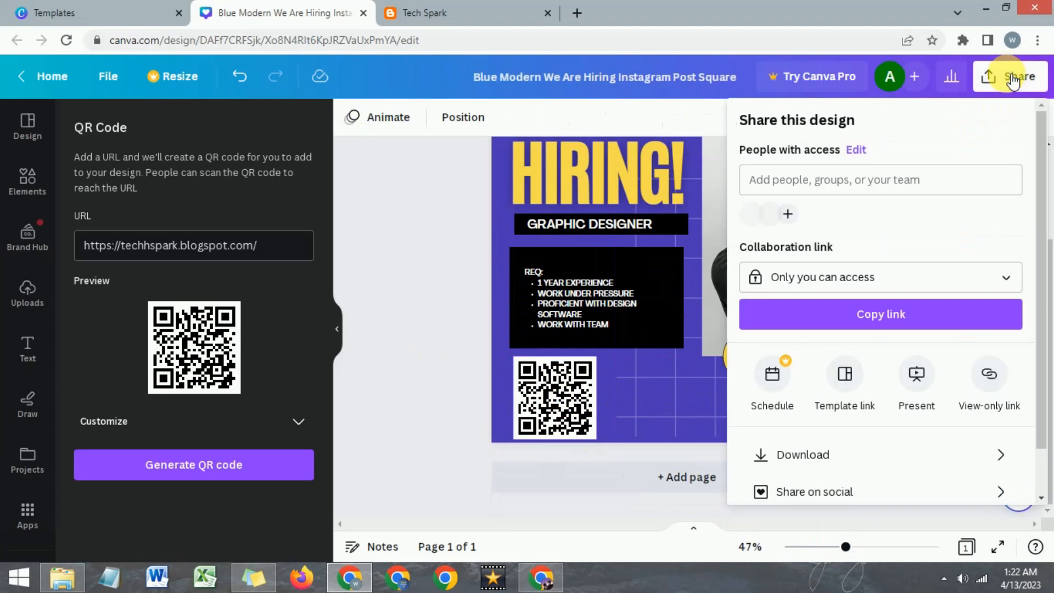
scroll(935, 298, "down", 1)
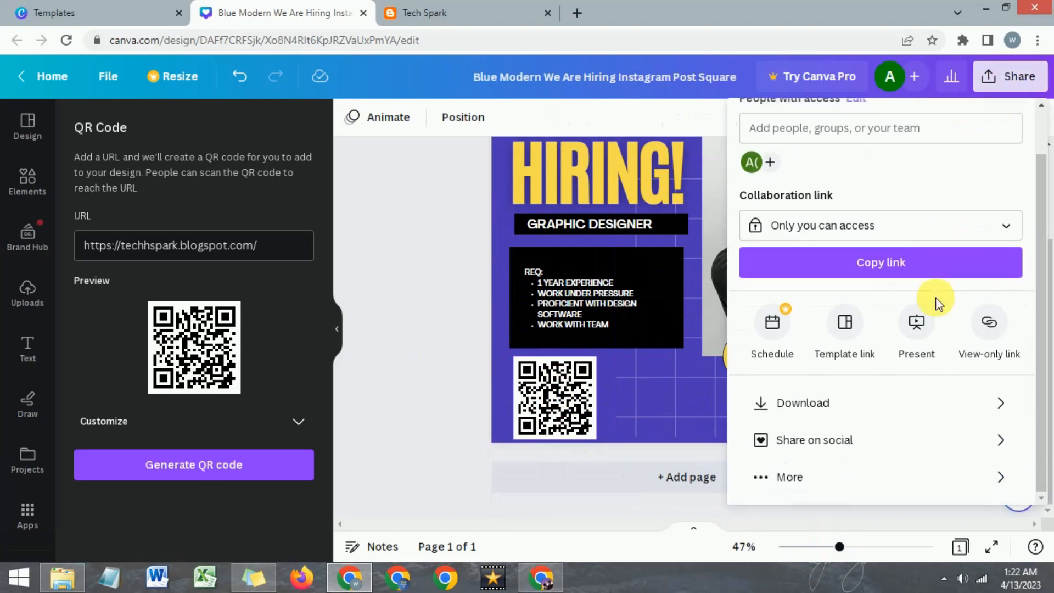
left_click(917, 405)
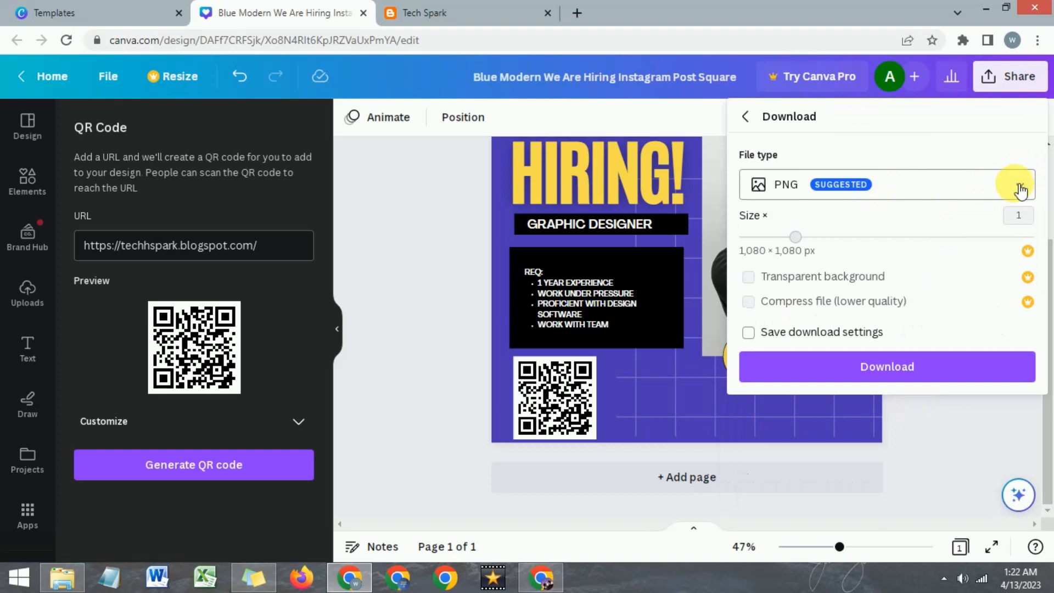
left_click(1019, 190)
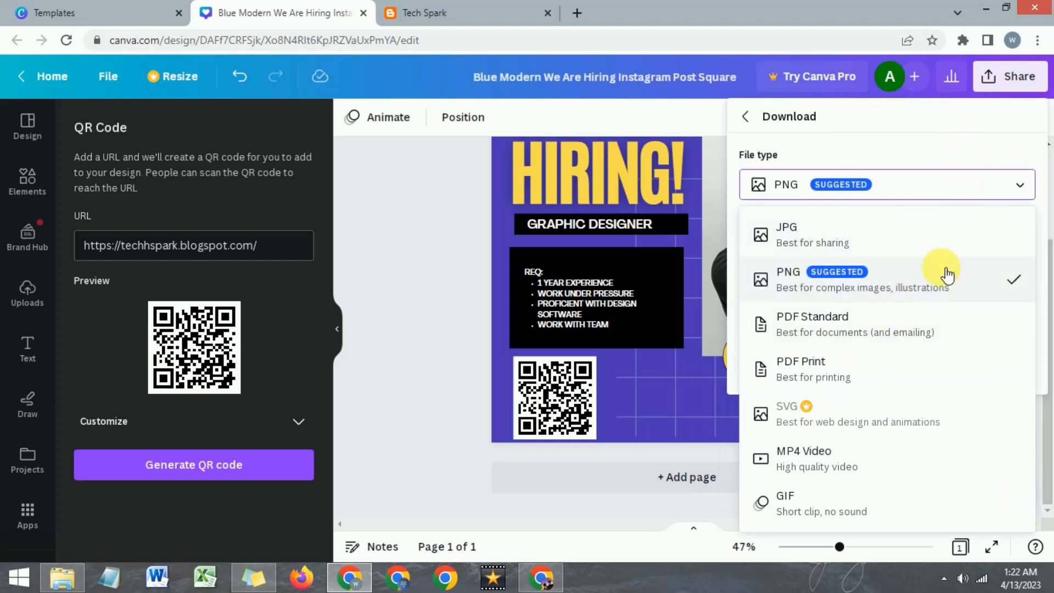
left_click(939, 281)
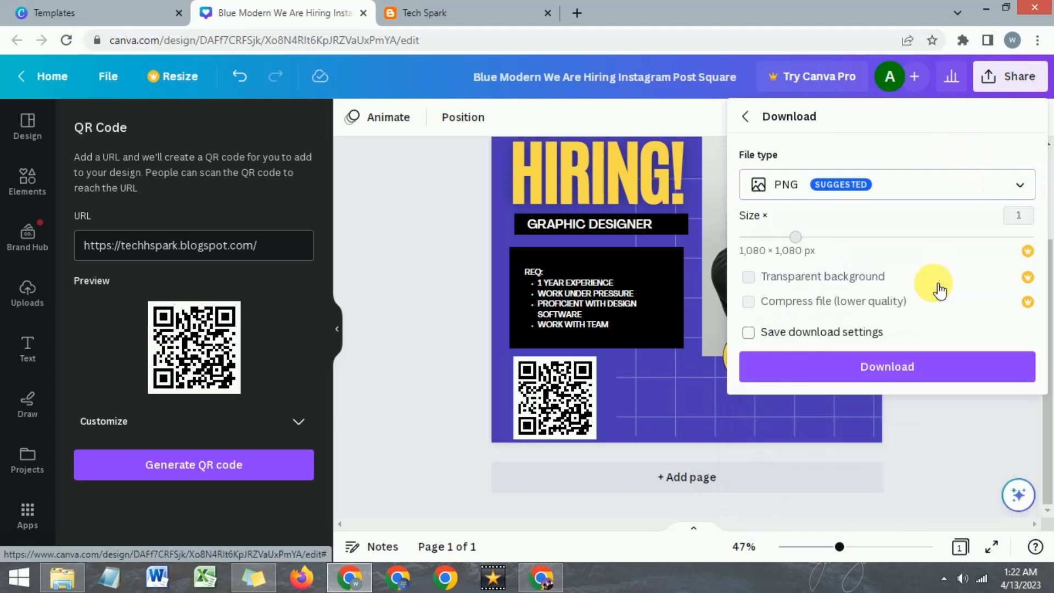
left_click(892, 373)
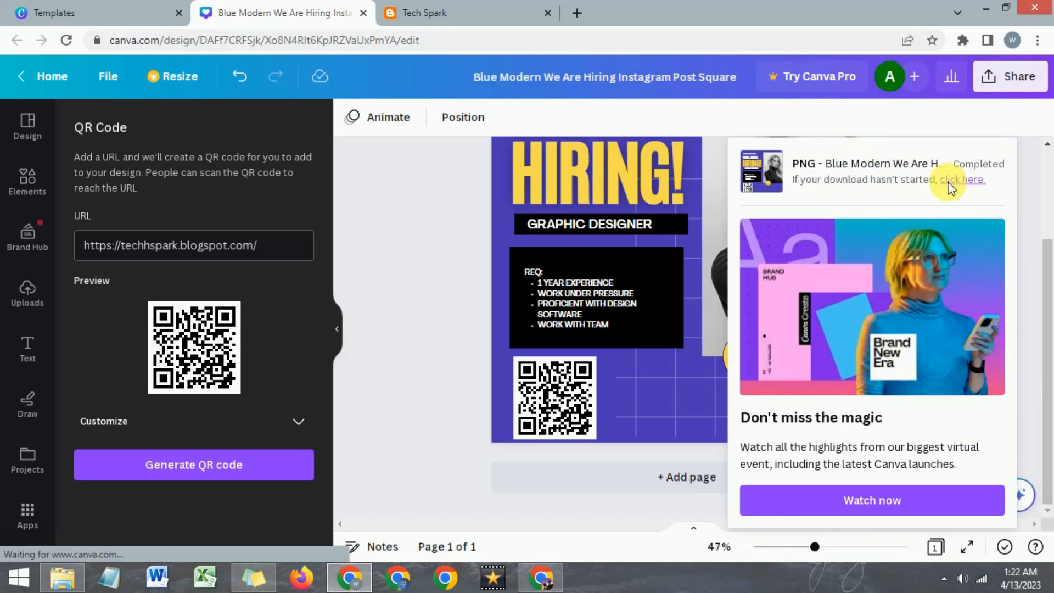
left_click(97, 544)
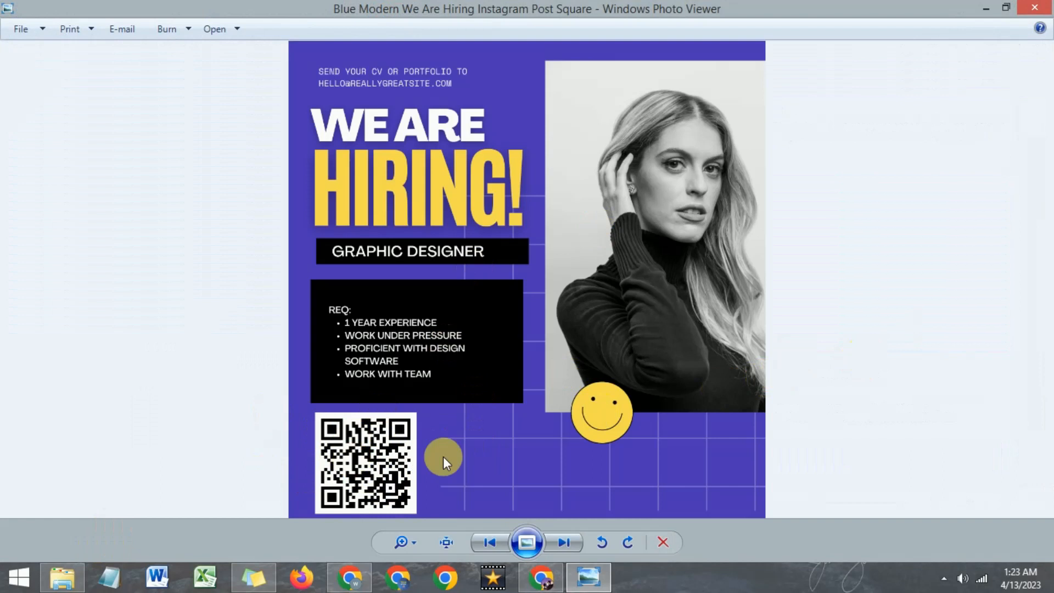
Step: Switch back to Chrome, view the Tech Spark blog page that the QR code links to, and return to the poster design
left_click(350, 576)
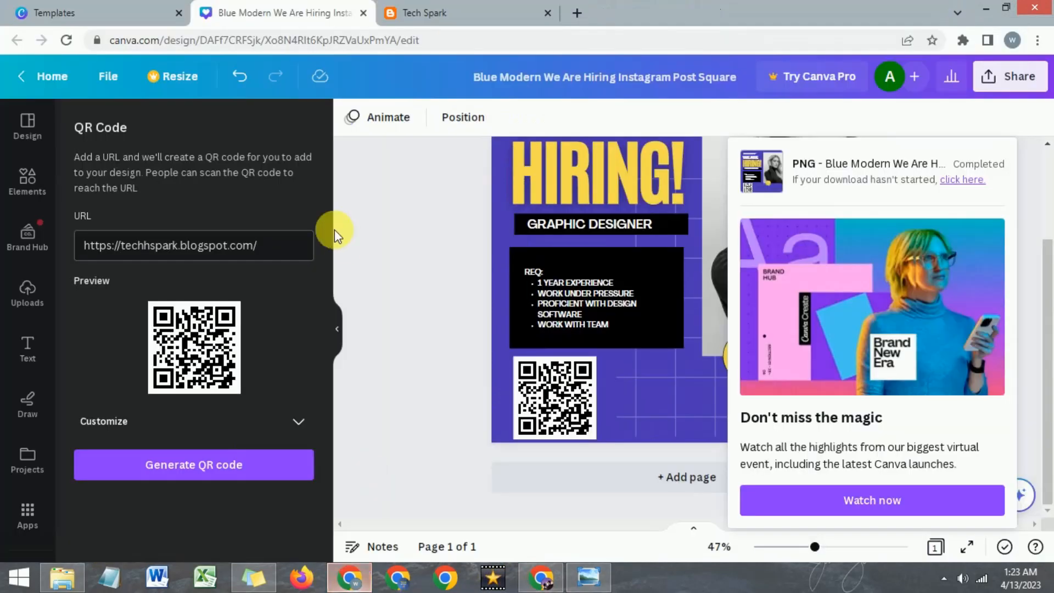
left_click(450, 11)
mouse_move(310, 77)
mouse_move(329, 143)
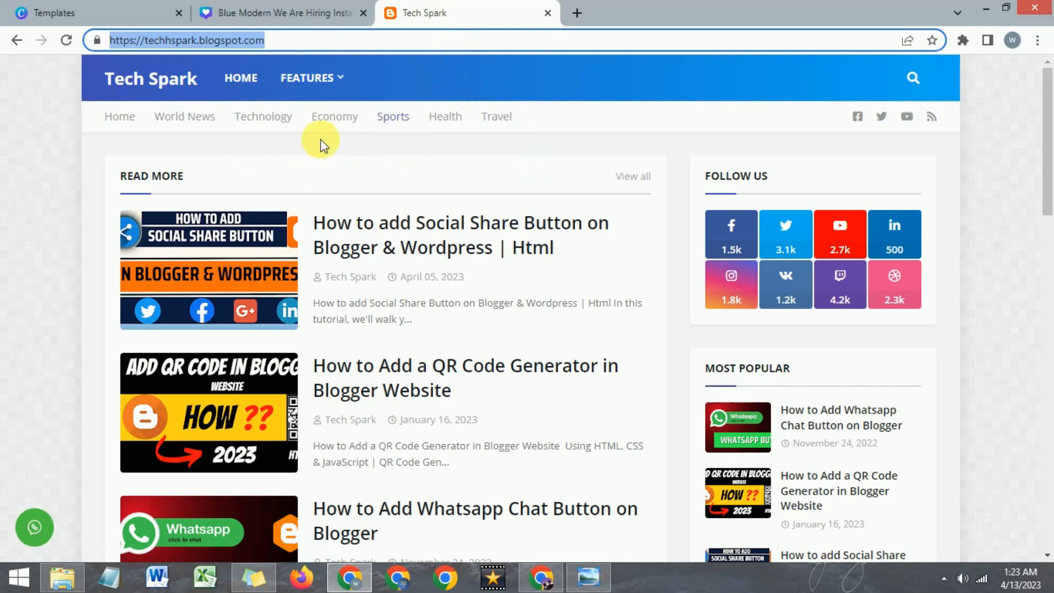
left_click(357, 143)
left_click(294, 9)
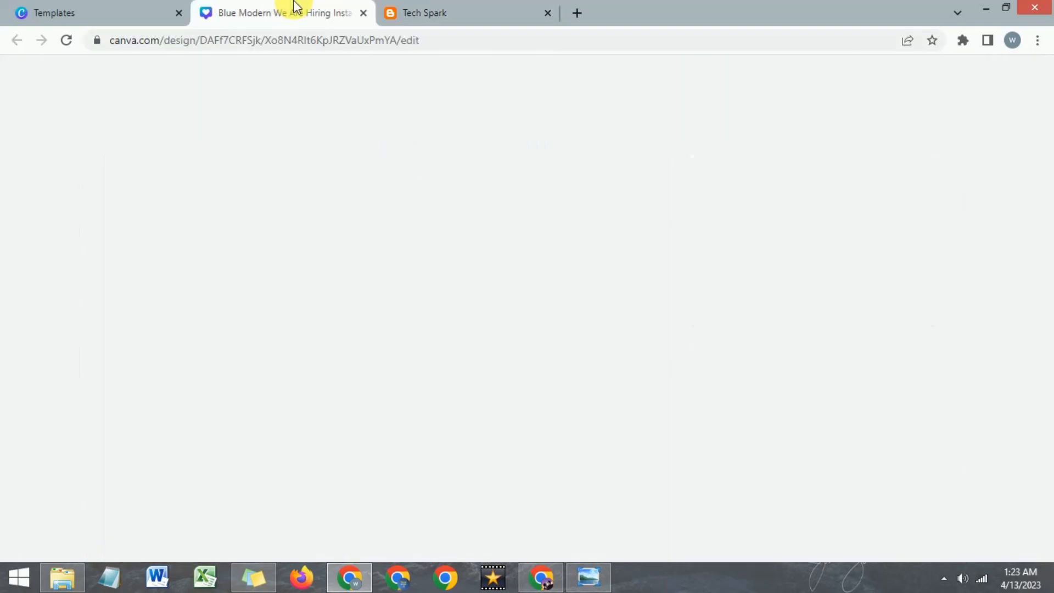
Step: Dismiss the download notice and look over the finished poster with its QR code
left_click(426, 413)
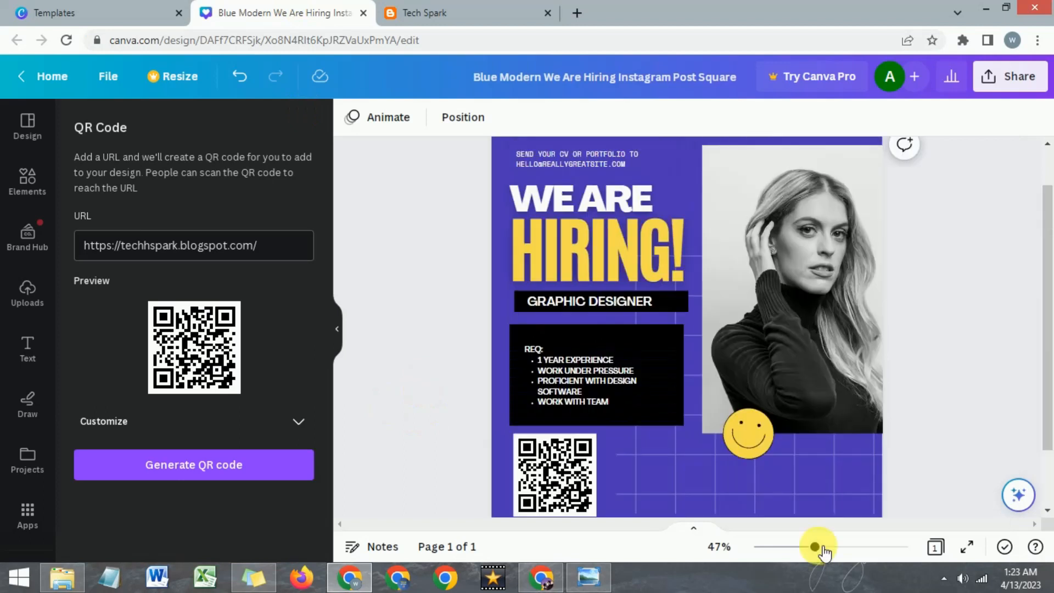
left_click_drag(815, 546, 810, 547)
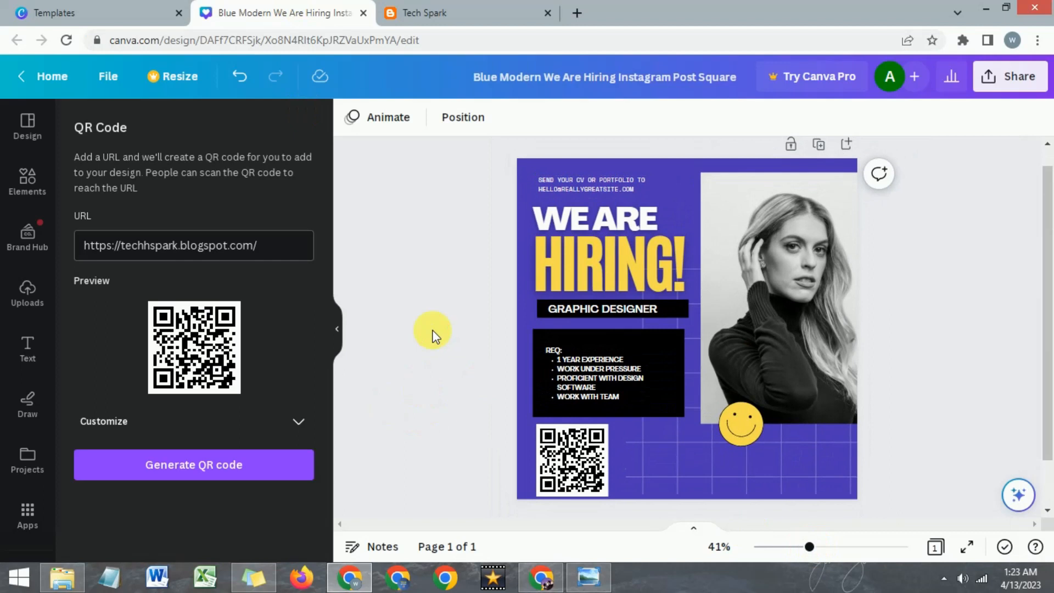
scroll(433, 333, "down", 1)
scroll(432, 333, "up", 2)
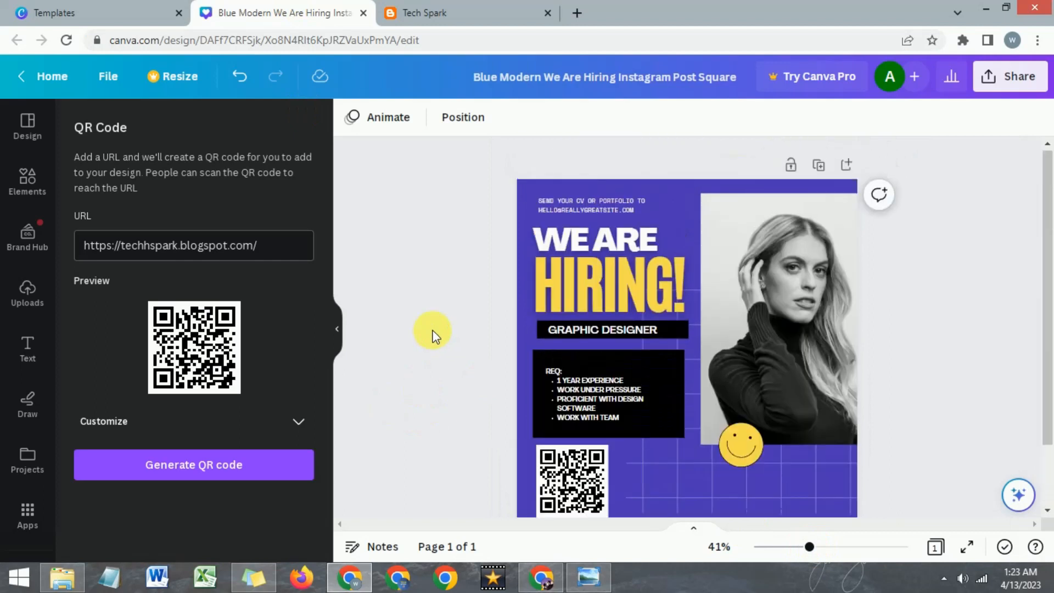
scroll(435, 335, "down", 1)
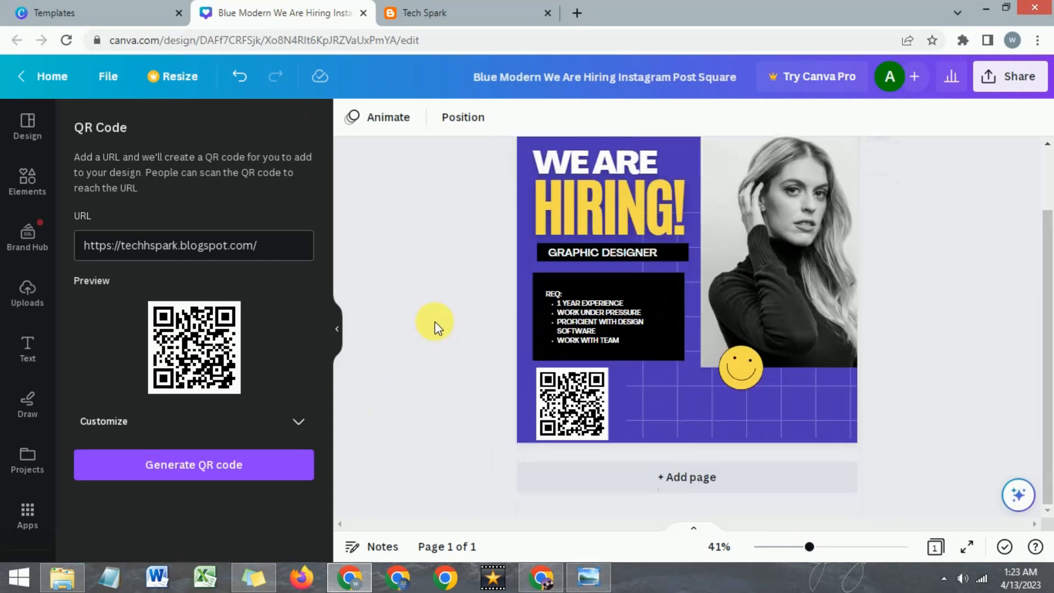